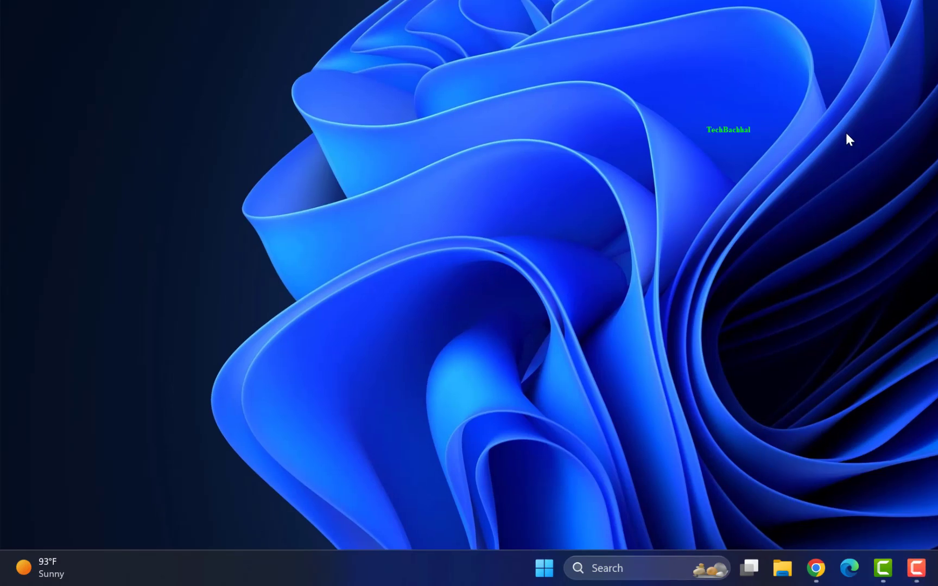
# Run services.msc from the Win+R prompt to open the Services console.
pyautogui.press('super+r')
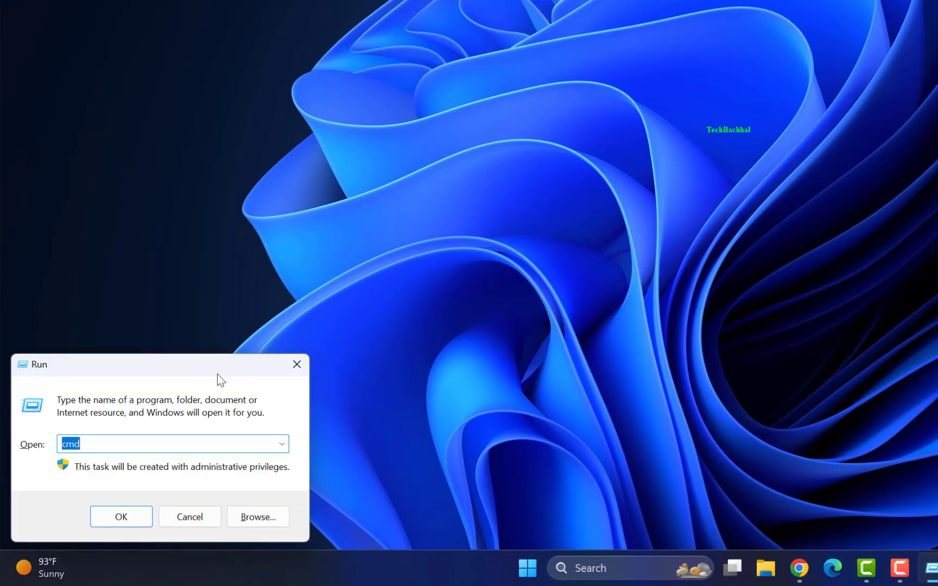
pyautogui.moveTo(217, 371); pyautogui.dragTo(758, 86)
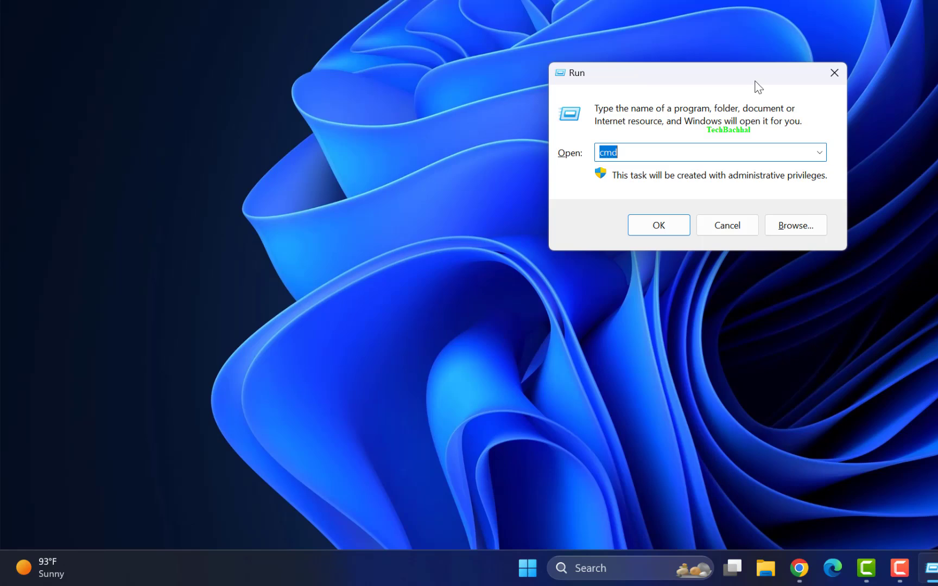
pyautogui.write('service')
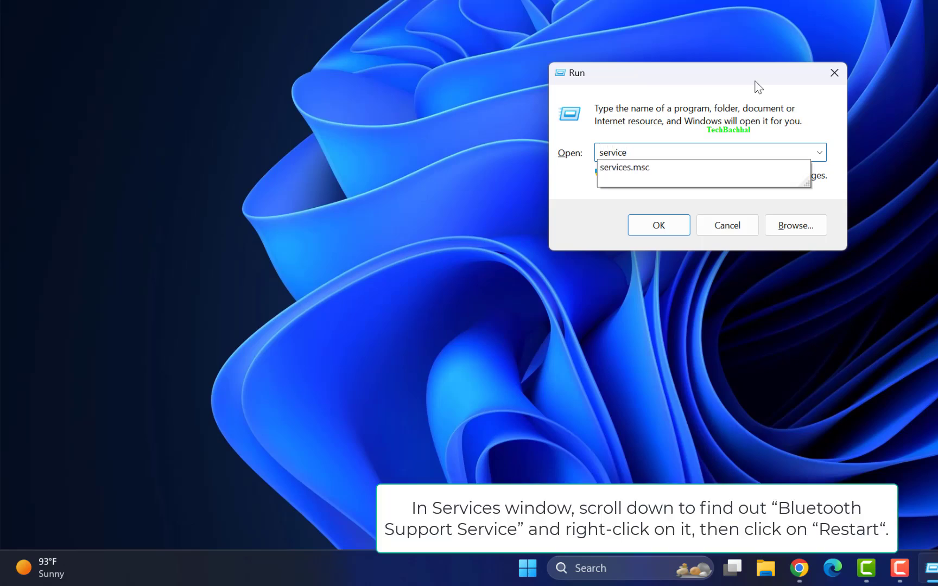
pyautogui.press('Down')
pyautogui.press('Return')
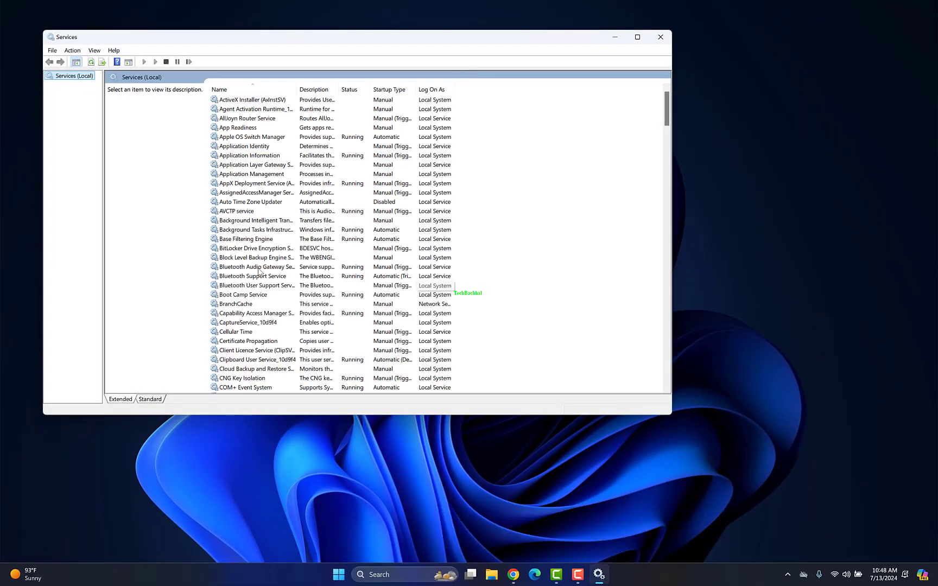
# Restart the Bluetooth Support Service from its context menu.
pyautogui.click(258, 267)
pyautogui.rightClick(267, 276)
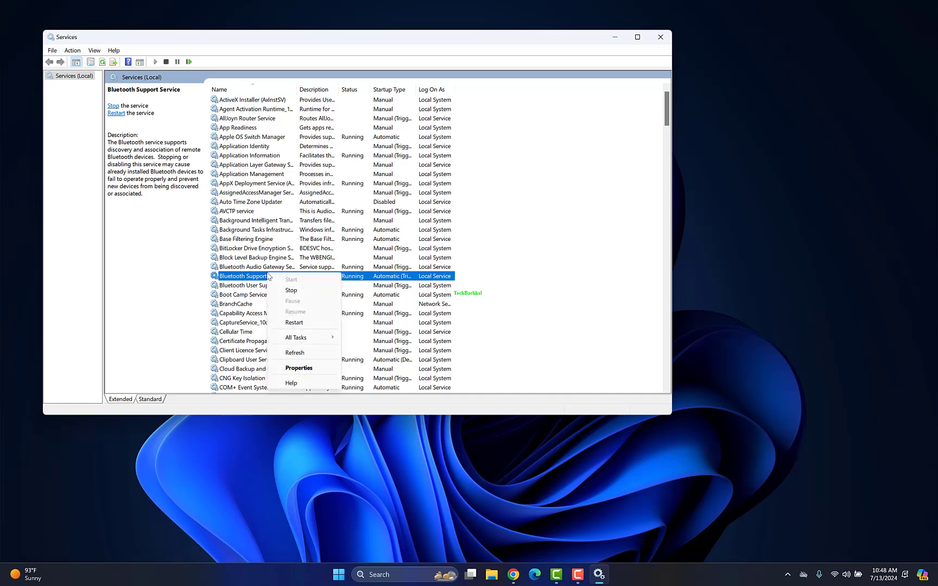
pyautogui.click(311, 324)
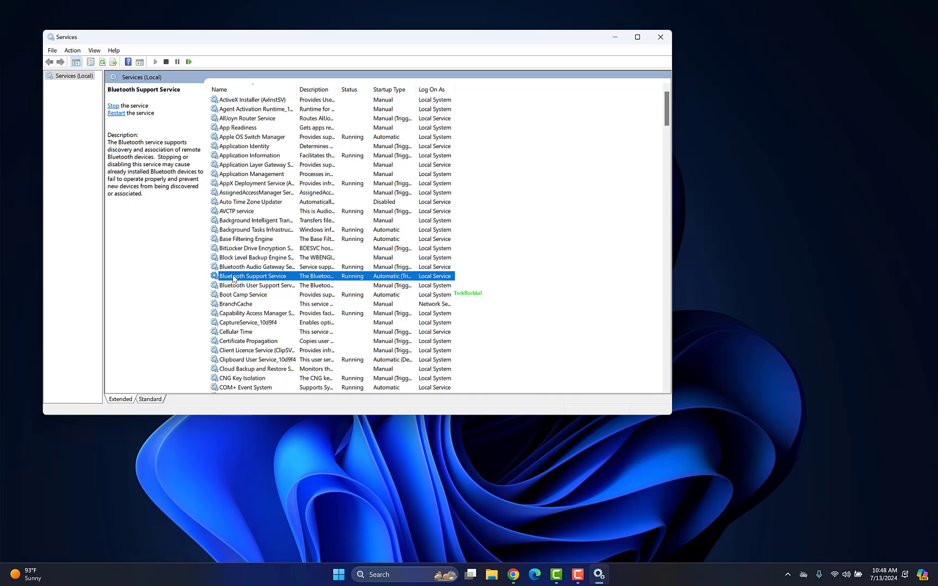
pyautogui.rightClick(233, 278)
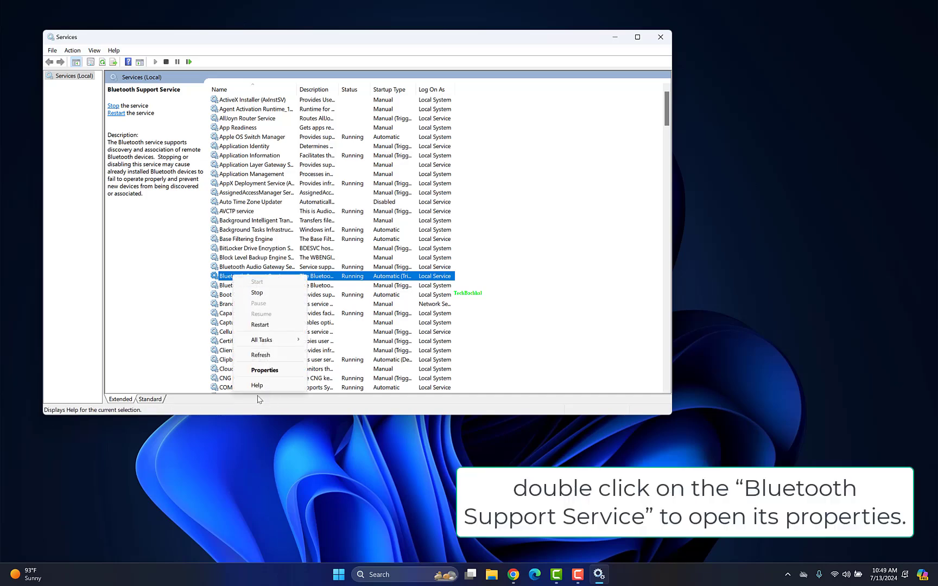
# Set the Bluetooth Support Service startup type to Automatic, apply it and close its properties.
pyautogui.click(264, 370)
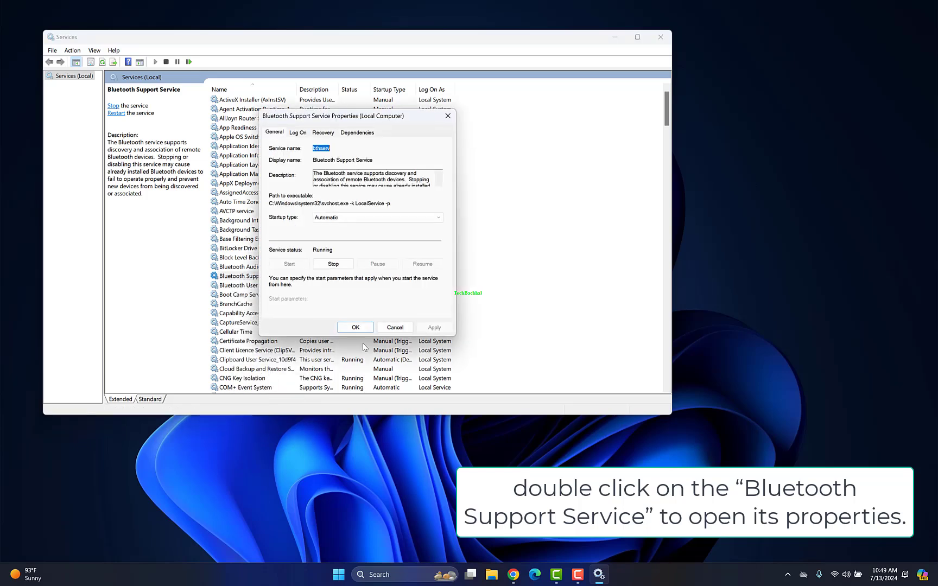
pyautogui.click(327, 218)
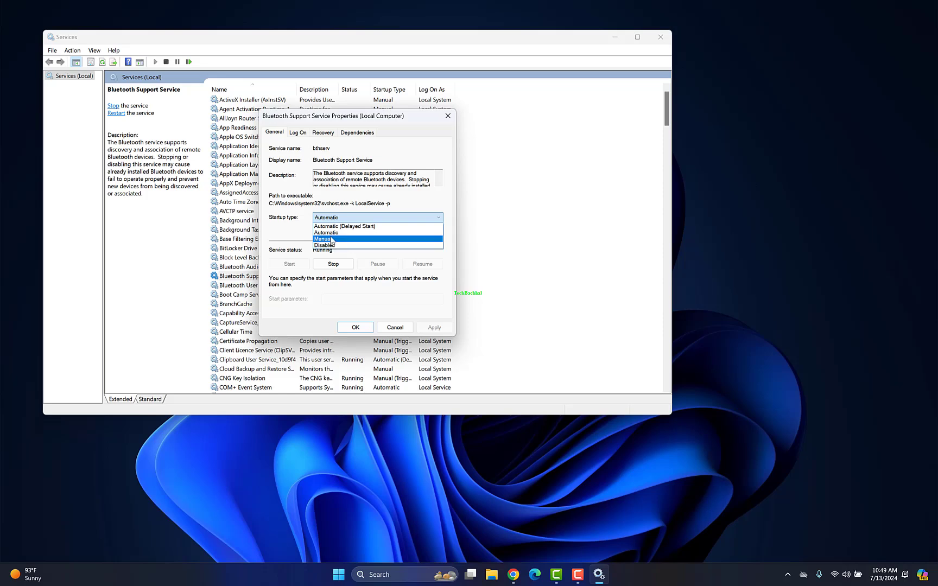
pyautogui.click(326, 232)
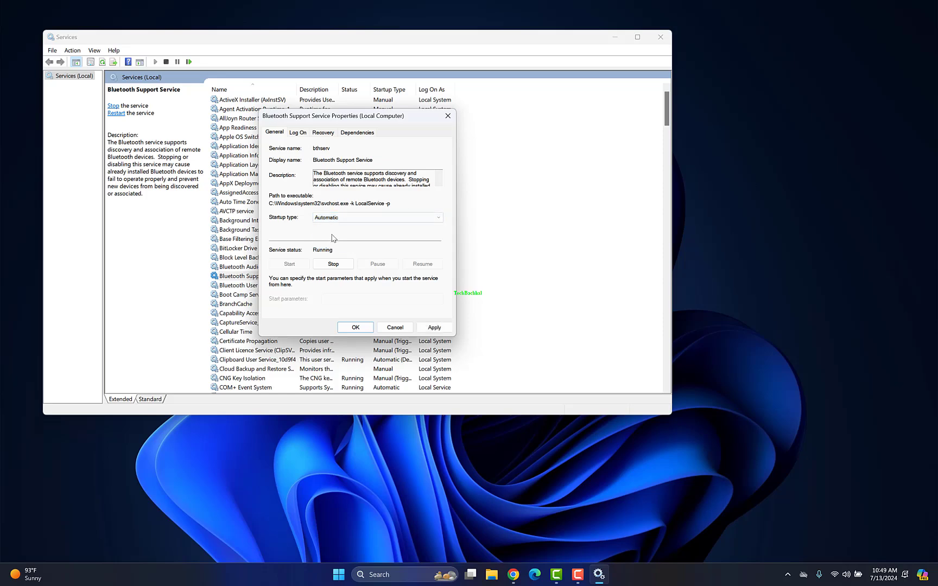
pyautogui.click(435, 327)
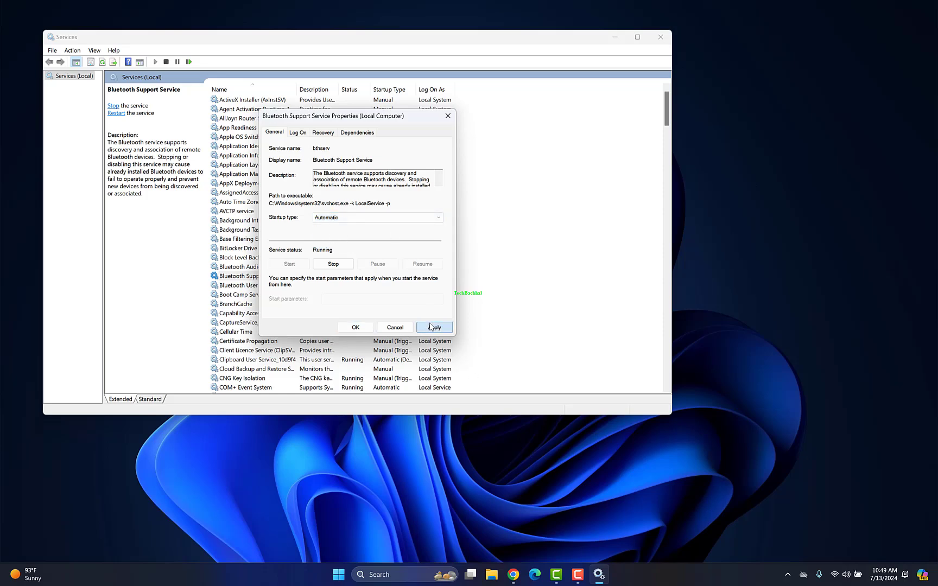
pyautogui.click(356, 327)
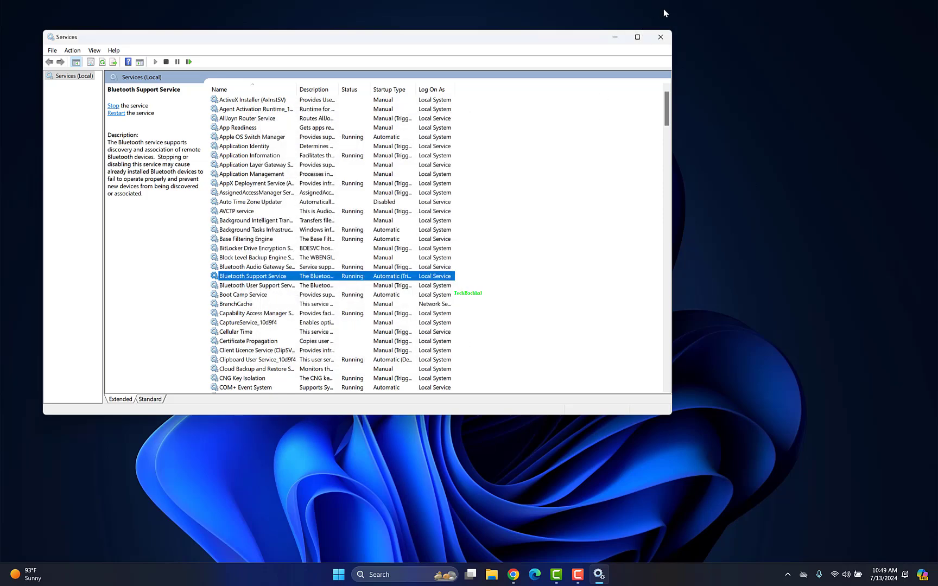
# Close Services and restart Windows from the Start button's power menu.
pyautogui.click(660, 36)
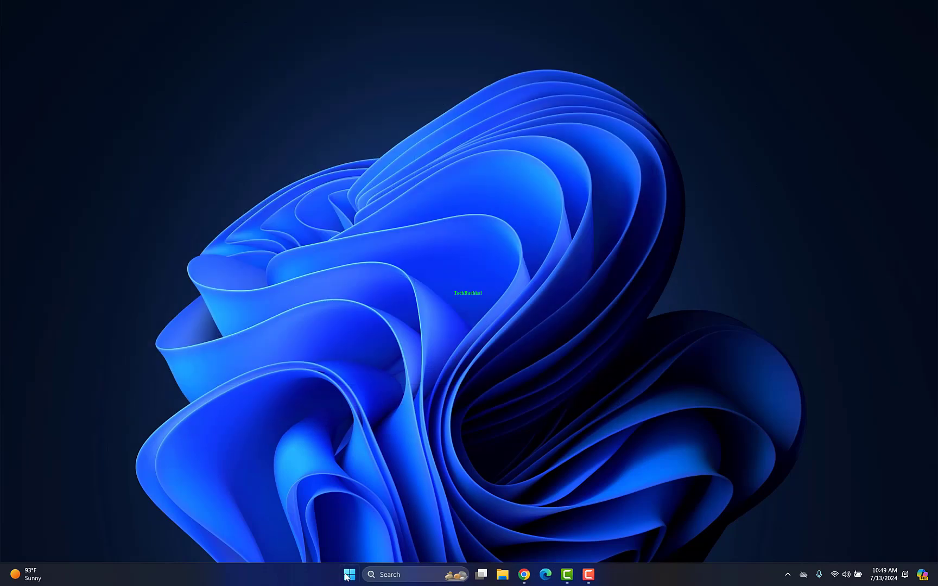
pyautogui.rightClick(350, 574)
pyautogui.moveTo(341, 532)
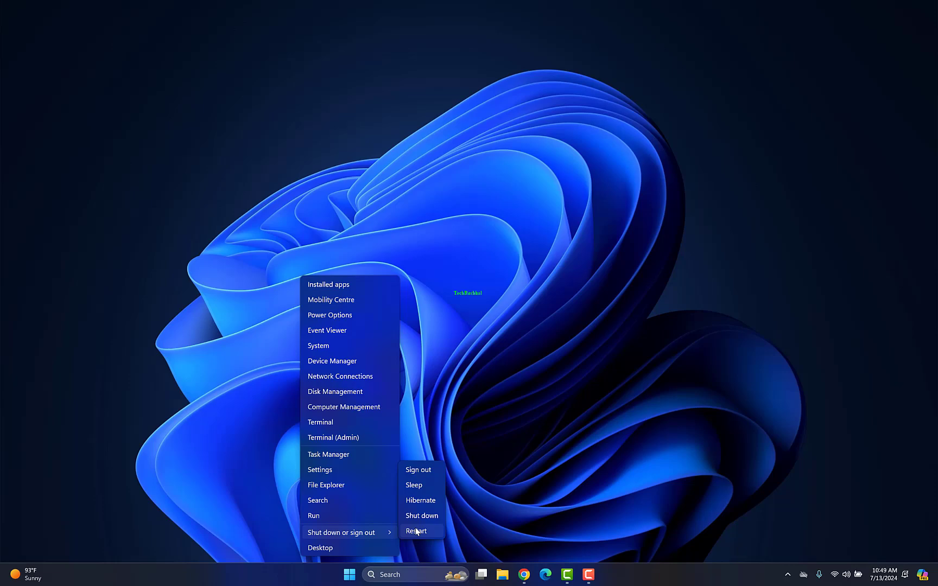
pyautogui.click(416, 531)
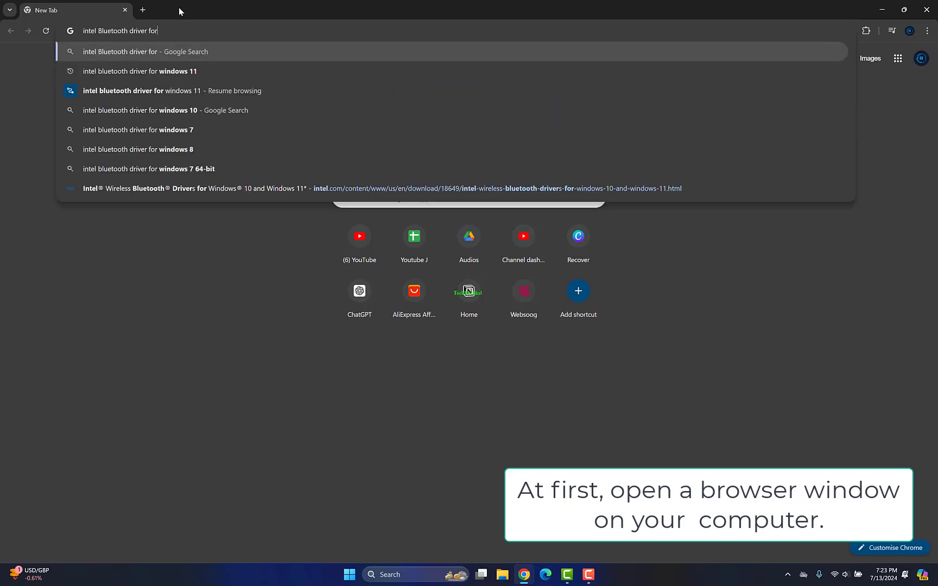
# Search 'intel bluetooth driver for windows 11' and open the intel.com Wireless Bluetooth Drivers page.
pyautogui.click(187, 72)
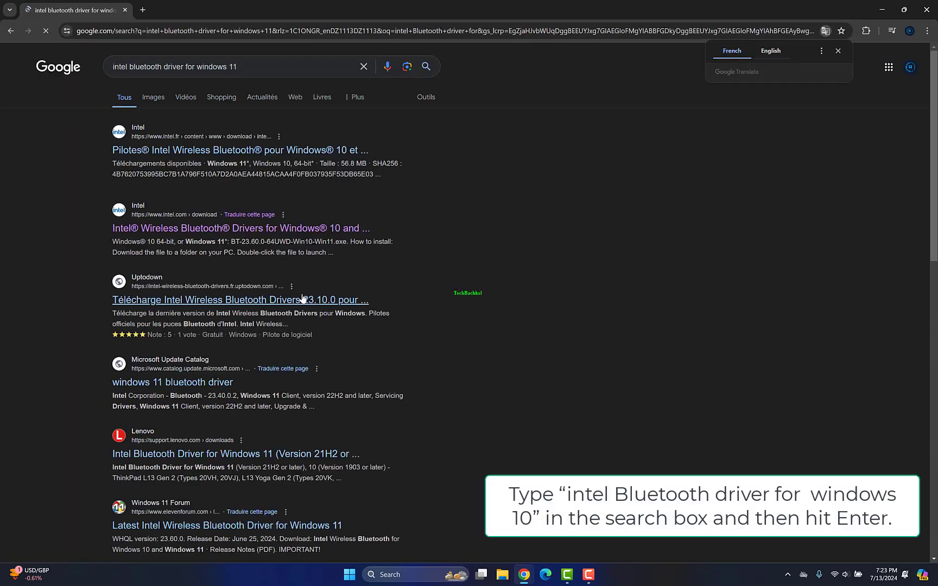
pyautogui.click(236, 228)
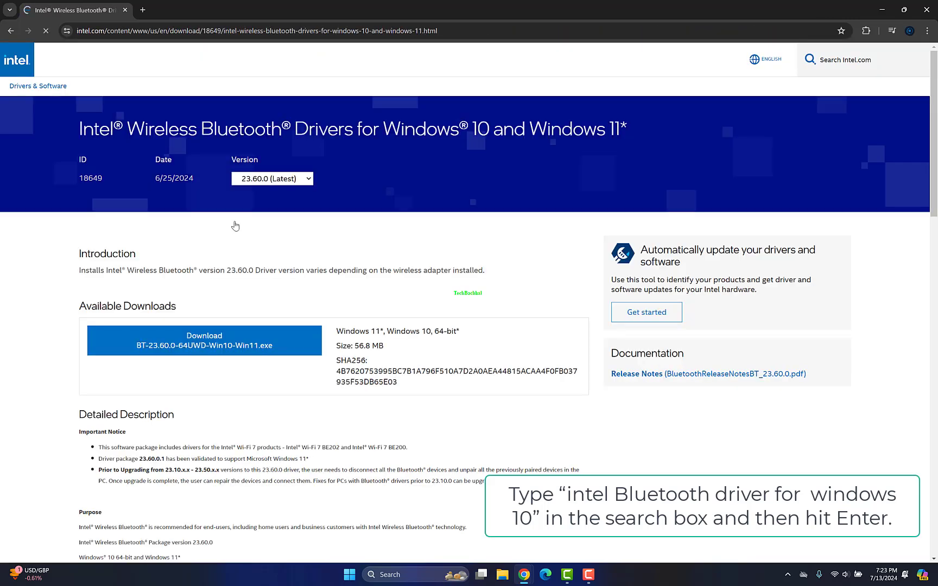
# Download the BT-23.60.0-64UWD-Win10-Win11 installer after accepting the license, then run it.
pyautogui.click(279, 345)
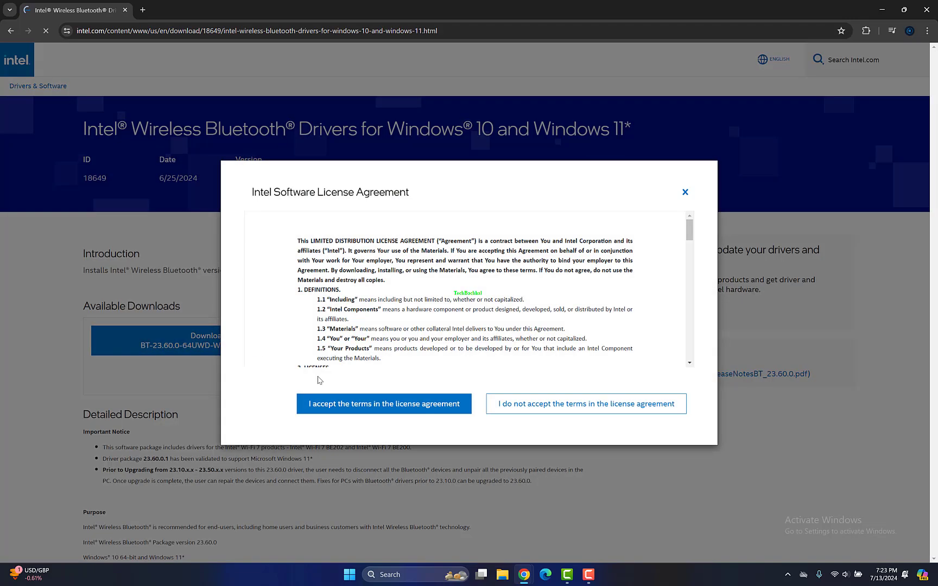
pyautogui.click(384, 404)
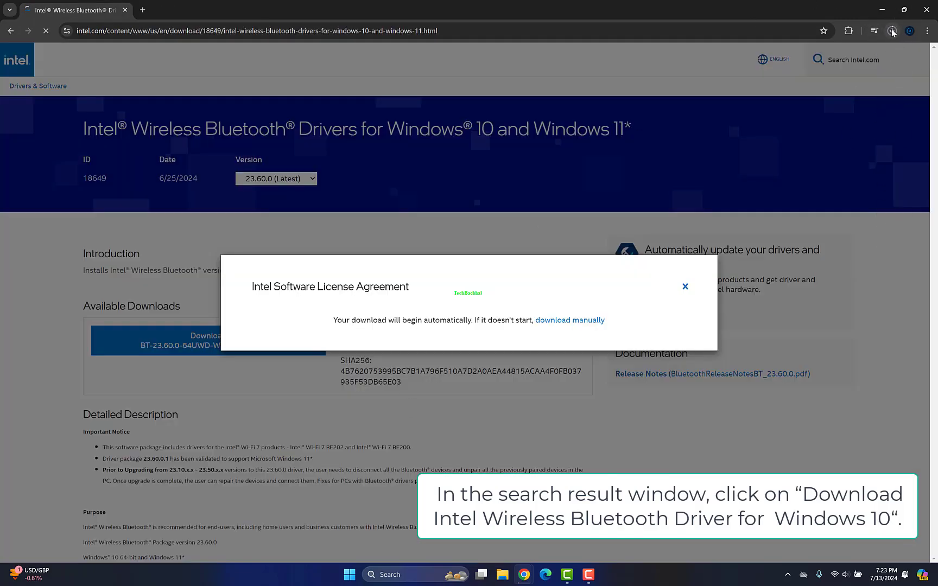
pyautogui.click(892, 30)
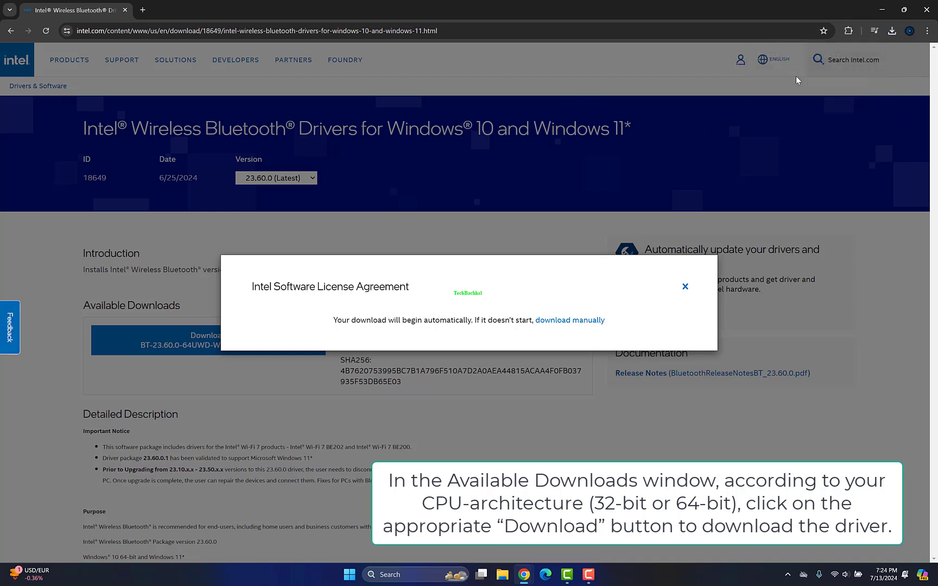
pyautogui.click(891, 31)
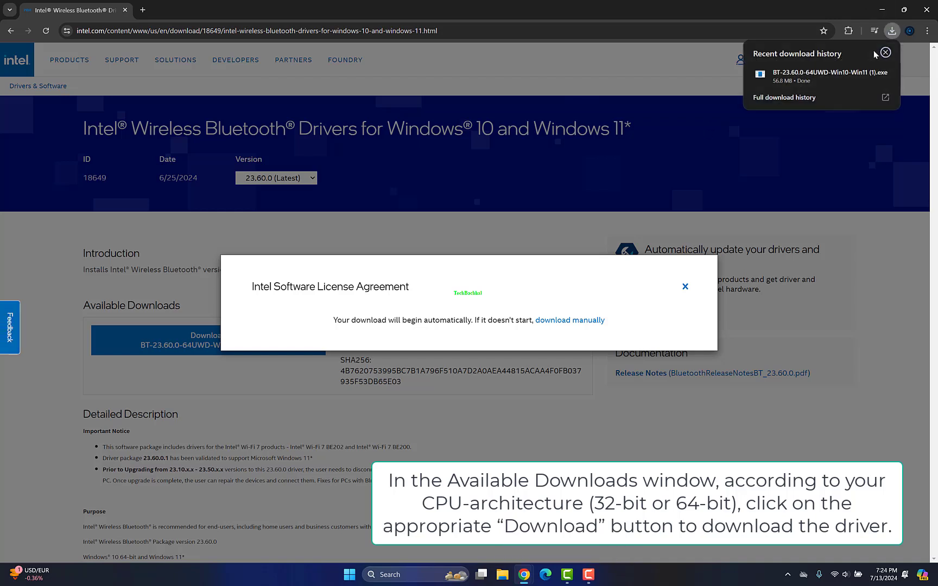
pyautogui.click(790, 72)
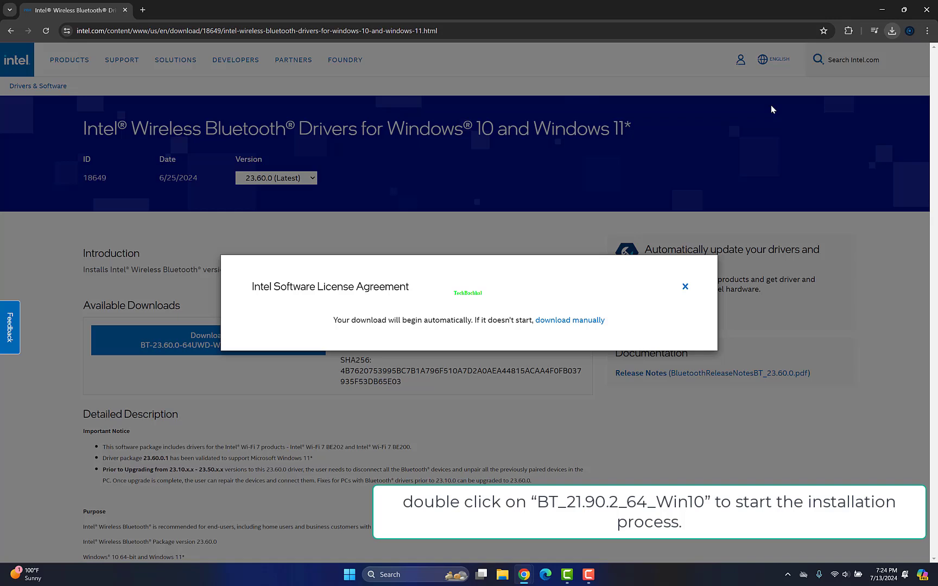
# Choose Repair in the Intel Wireless Bluetooth setup wizard and run it to completion.
pyautogui.click(520, 363)
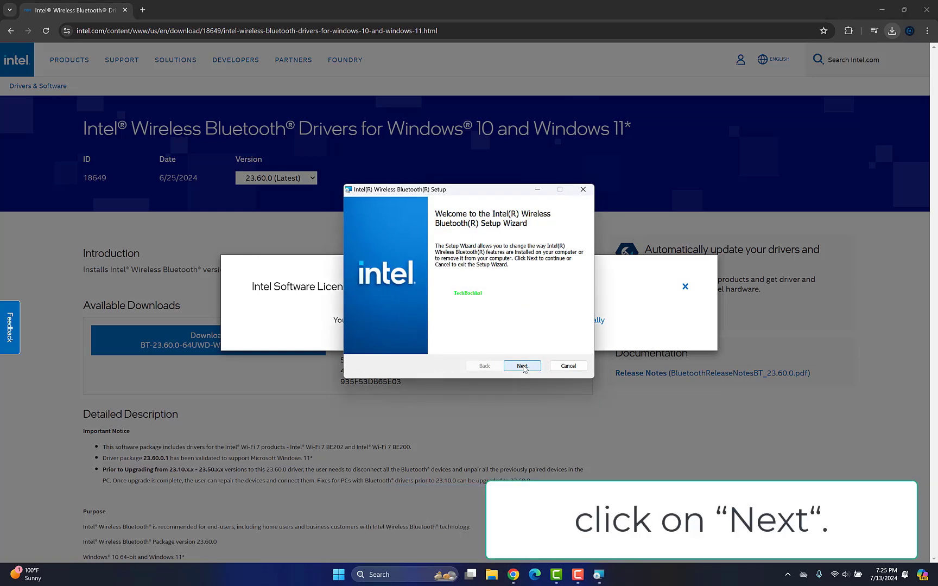
pyautogui.click(521, 365)
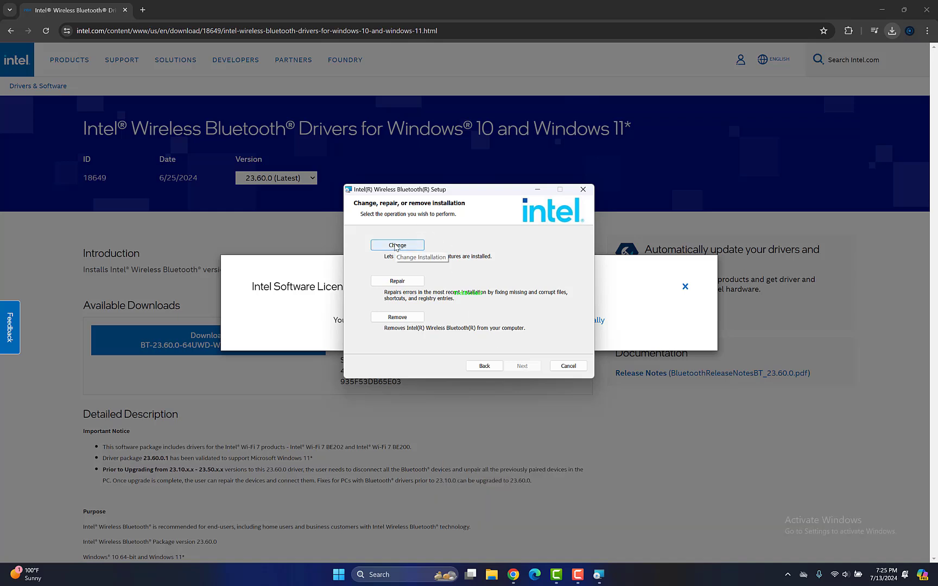
pyautogui.click(397, 281)
pyautogui.click(519, 364)
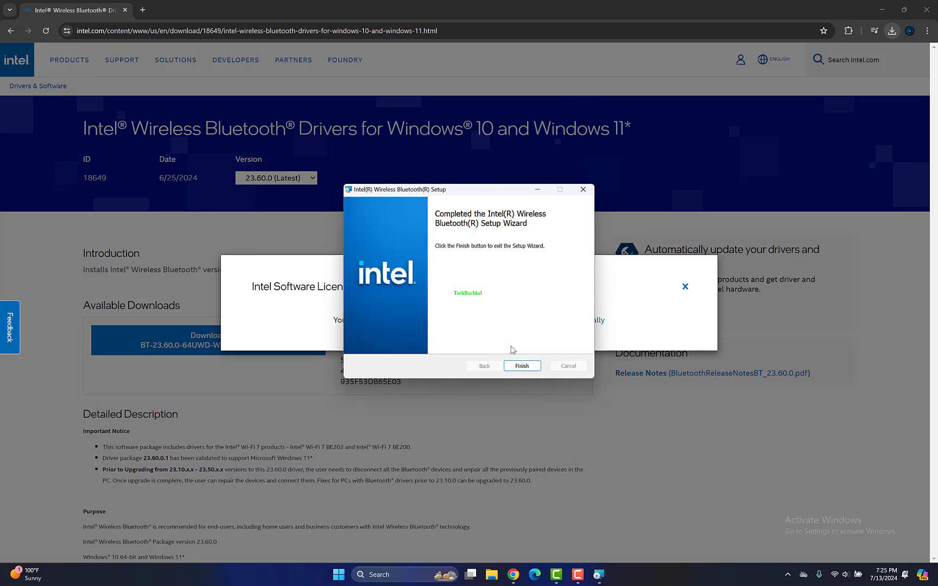
pyautogui.click(521, 365)
# Close the completed Intel Bluetooth setup and bring up the Start button's restart options.
pyautogui.click(684, 285)
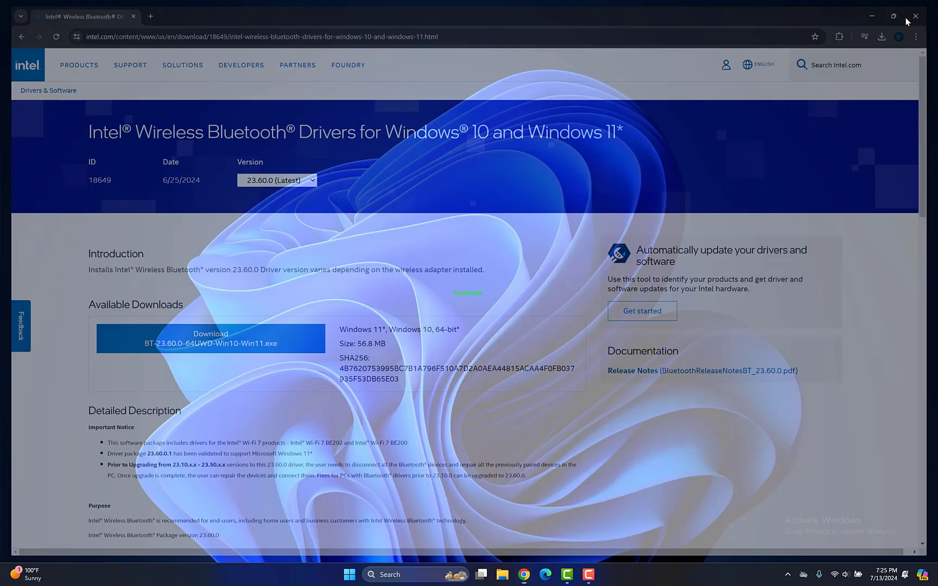
pyautogui.rightClick(349, 575)
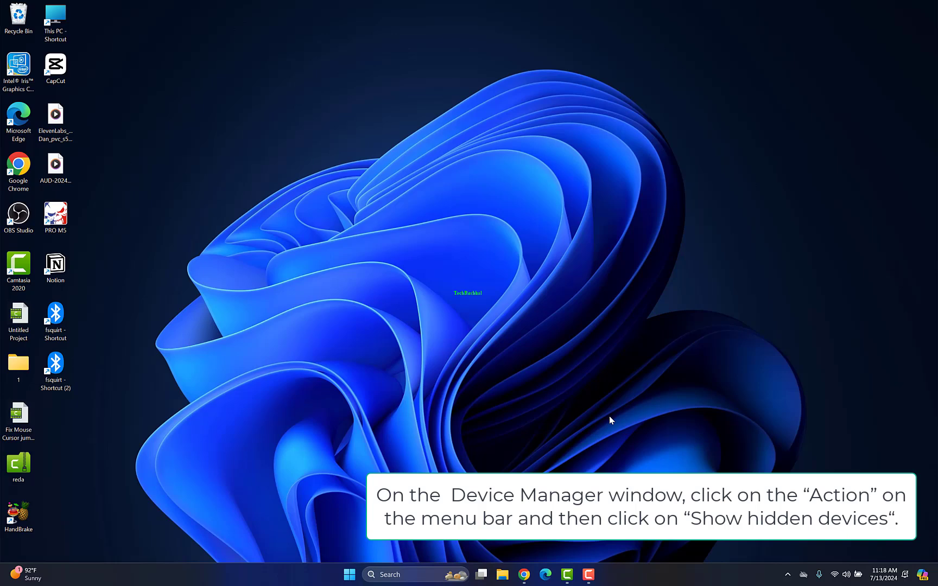
# Run devmgmt.msc from the Win+R prompt to open Device Manager.
pyautogui.press('super+r')
pyautogui.write('dev')
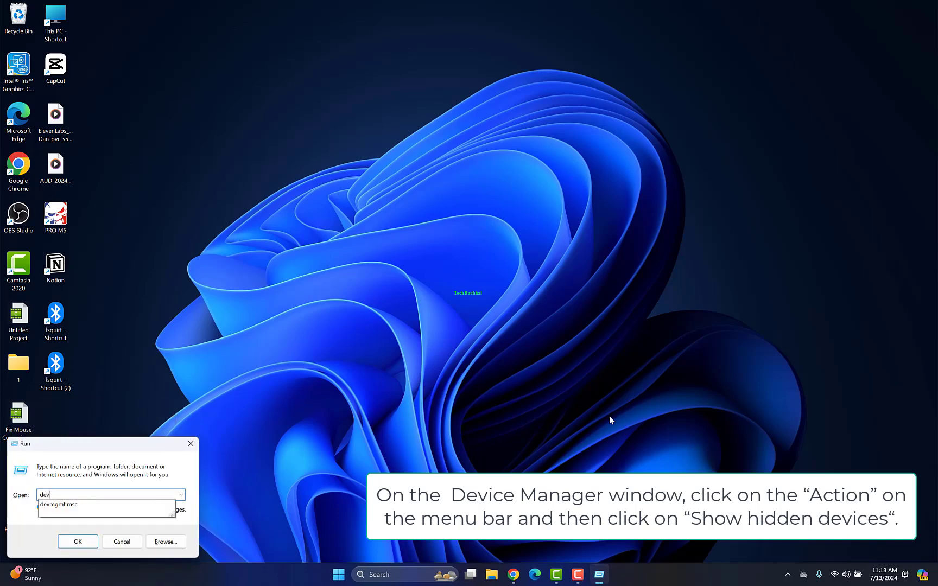
pyautogui.click(73, 504)
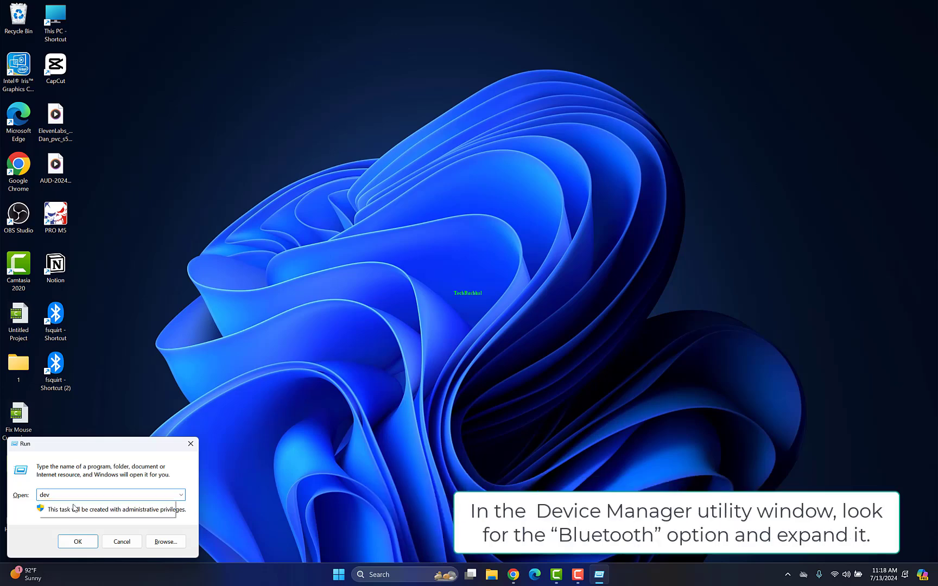
pyautogui.click(78, 542)
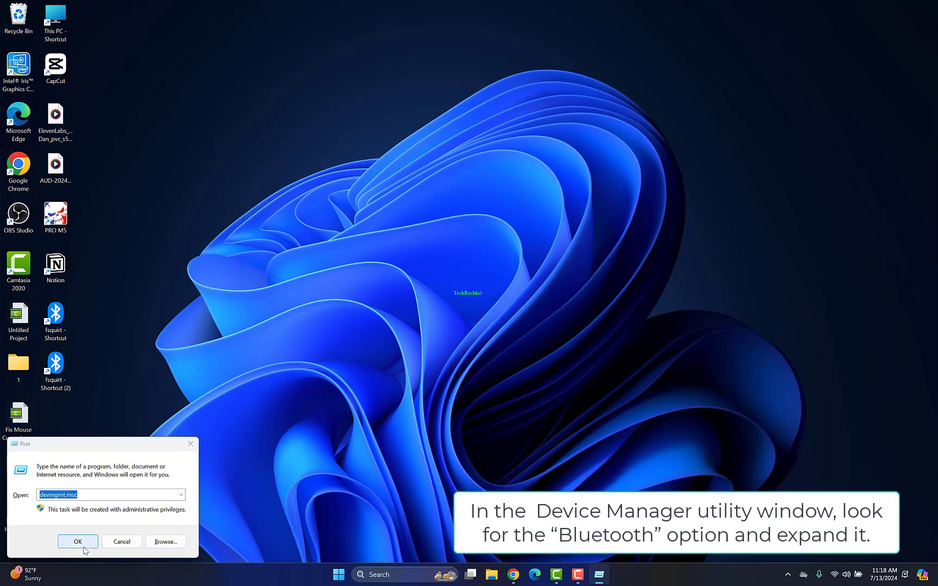
pyautogui.click(78, 542)
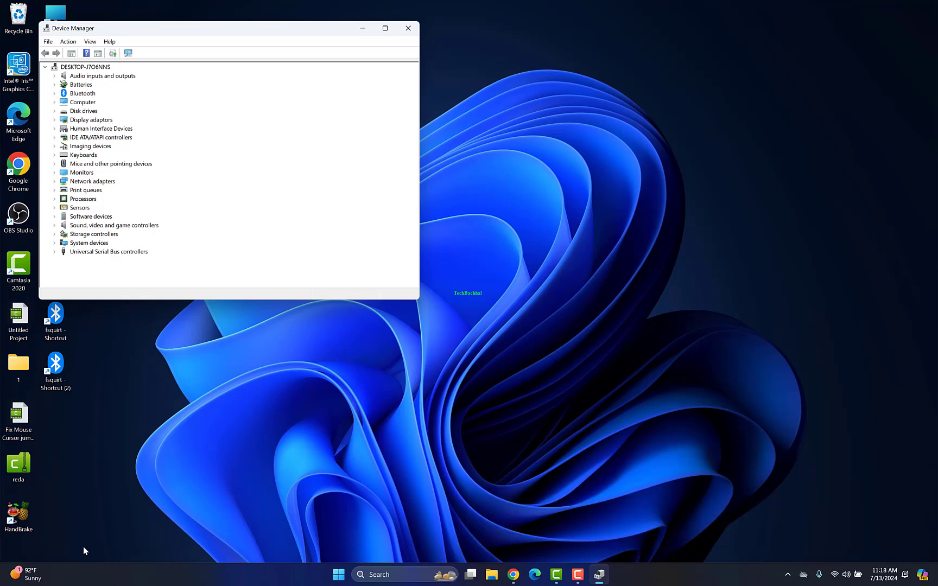
# Update Apple Broadcom Built-in Bluetooth, choosing its driver from those already on this computer.
pyautogui.click(55, 93)
pyautogui.click(118, 110)
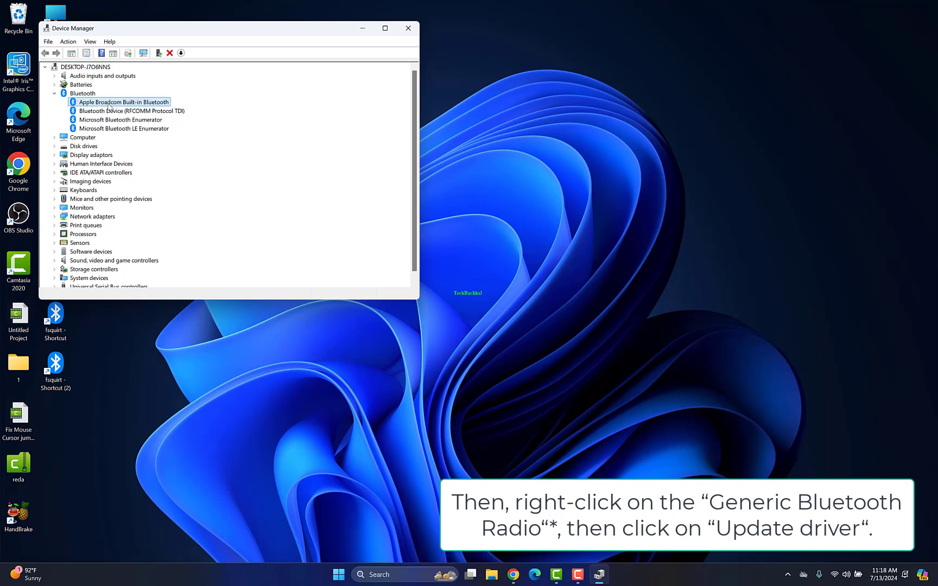
pyautogui.rightClick(110, 103)
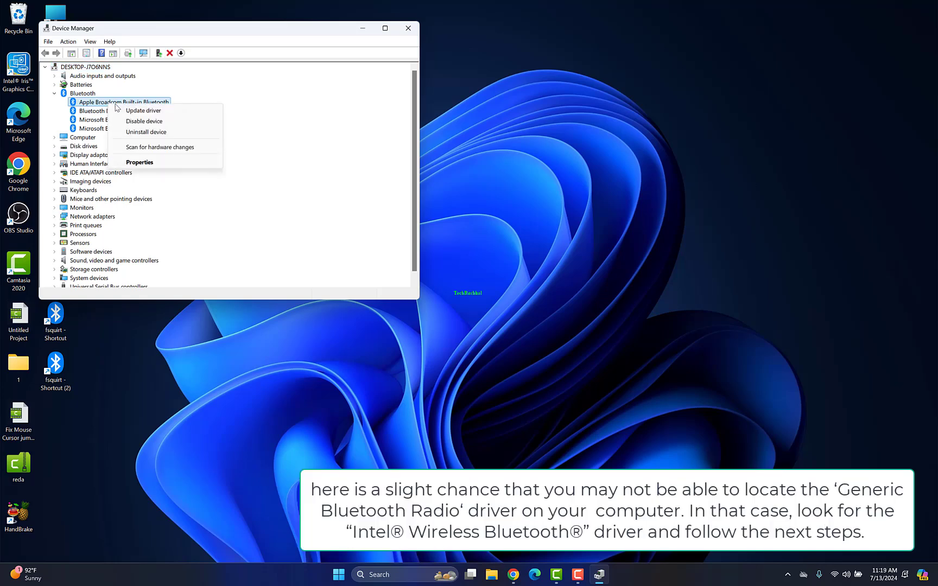
pyautogui.click(129, 109)
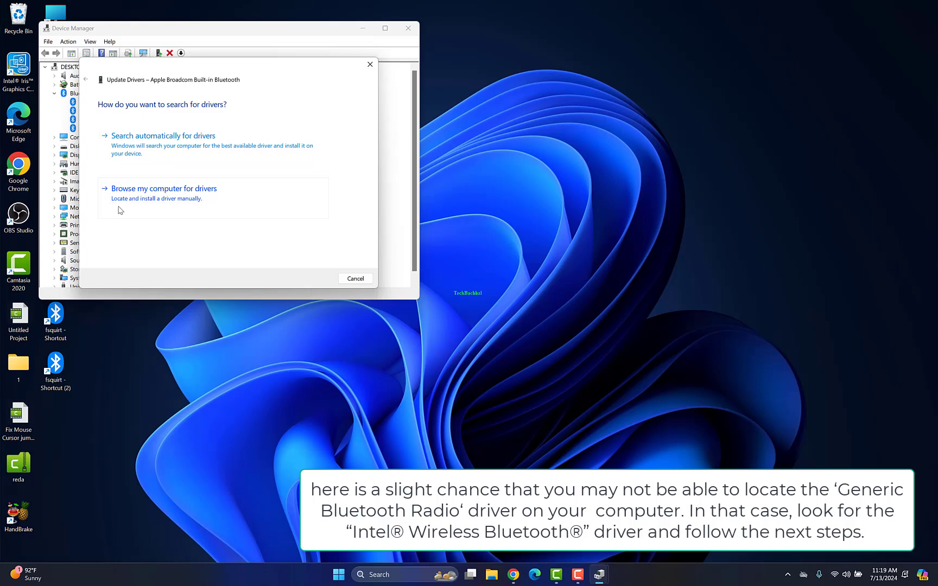
pyautogui.click(120, 197)
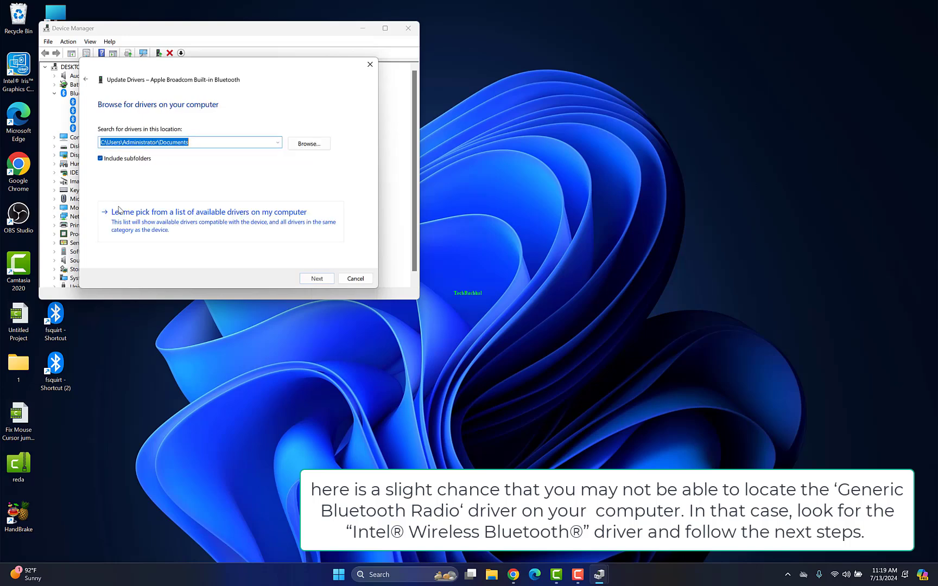
pyautogui.click(151, 226)
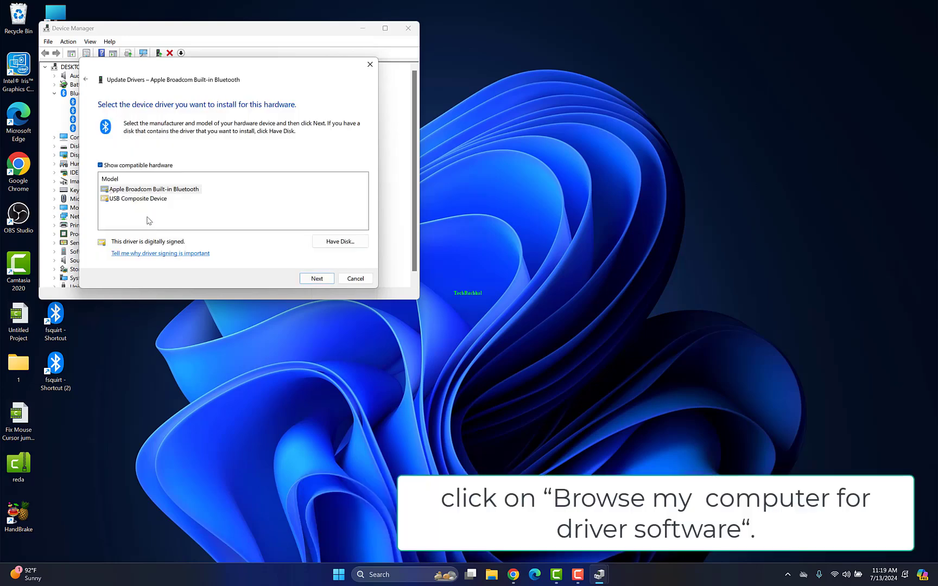
pyautogui.click(142, 191)
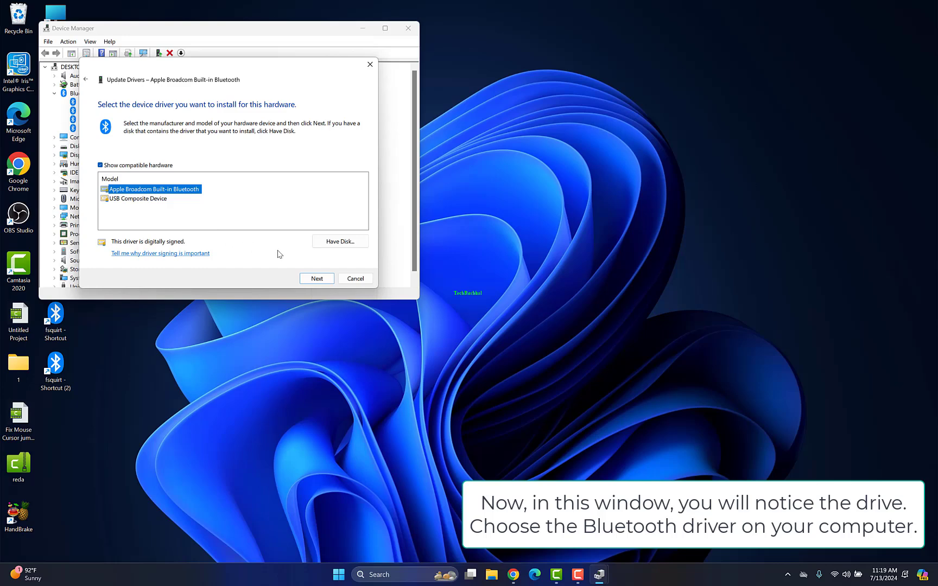
pyautogui.click(311, 280)
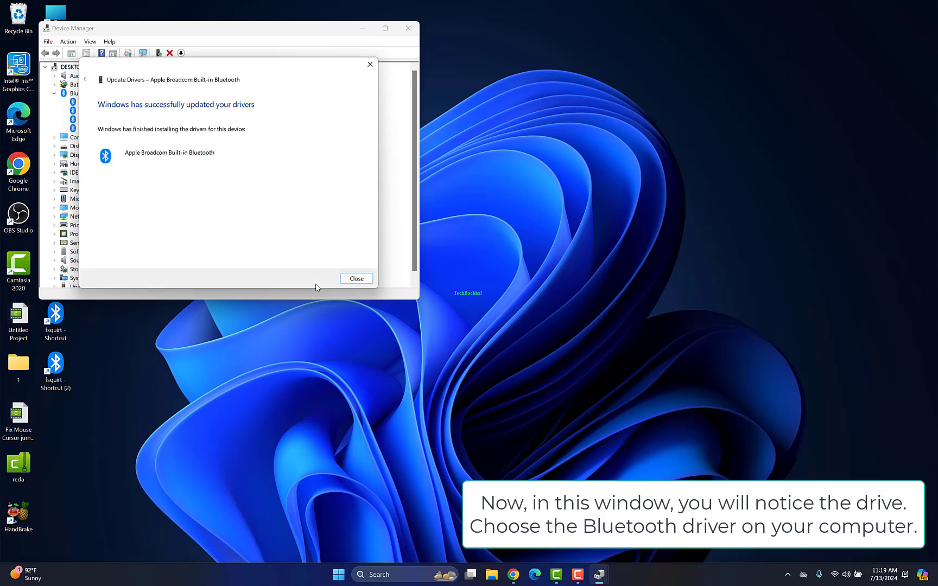
pyautogui.click(357, 278)
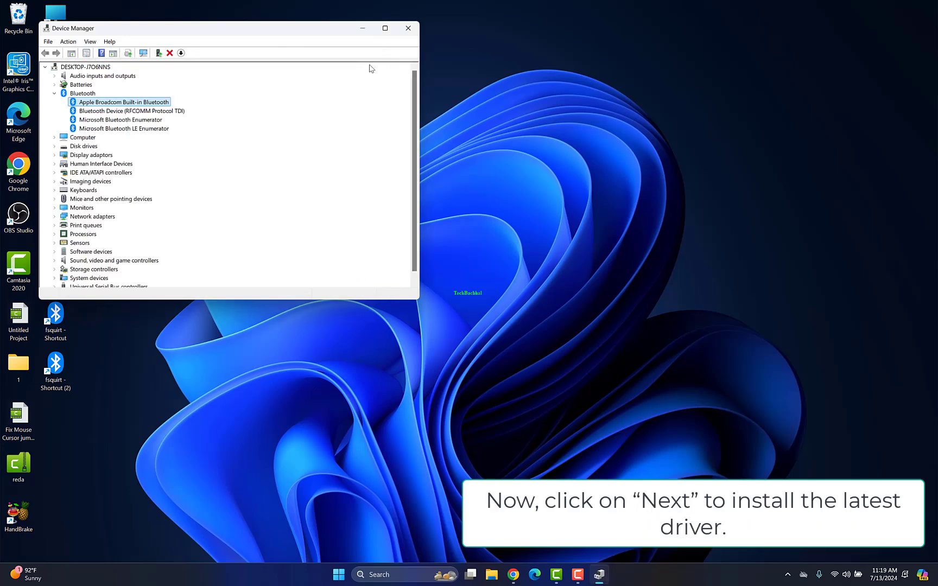
# Close Device Manager, dismiss the Win+X power menu, and reopen Run with devmgmt.msc.
pyautogui.click(407, 28)
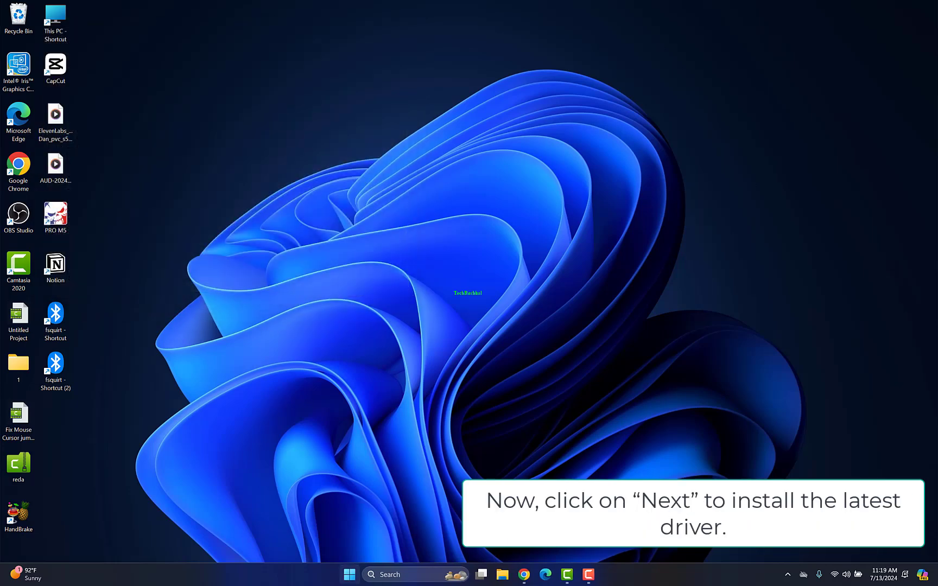
pyautogui.rightClick(350, 574)
pyautogui.moveTo(341, 532)
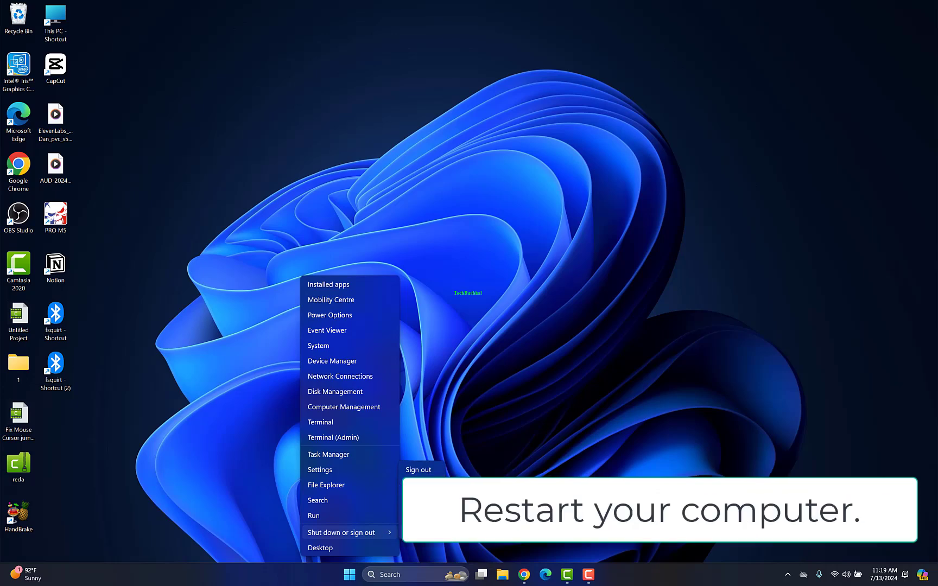
pyautogui.click(421, 499)
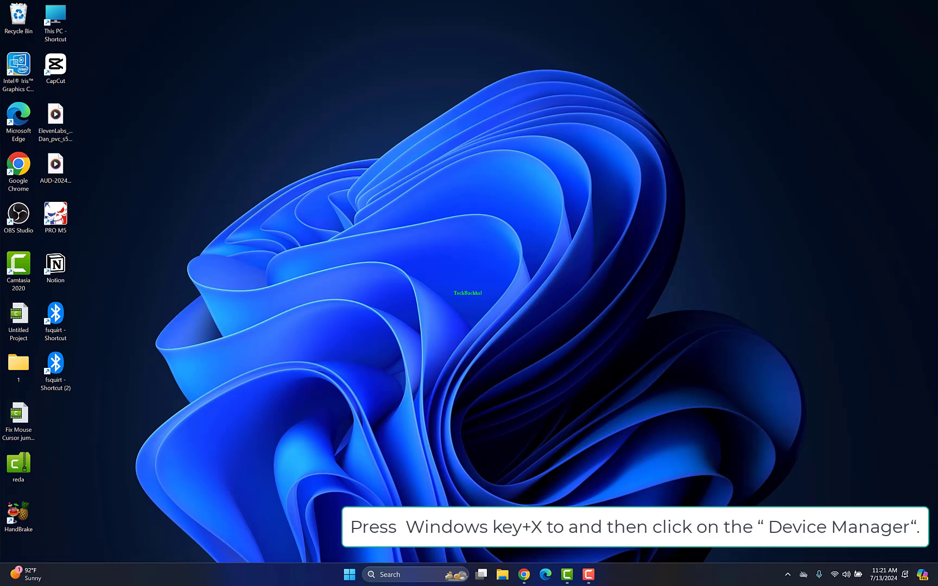
pyautogui.press('super+r')
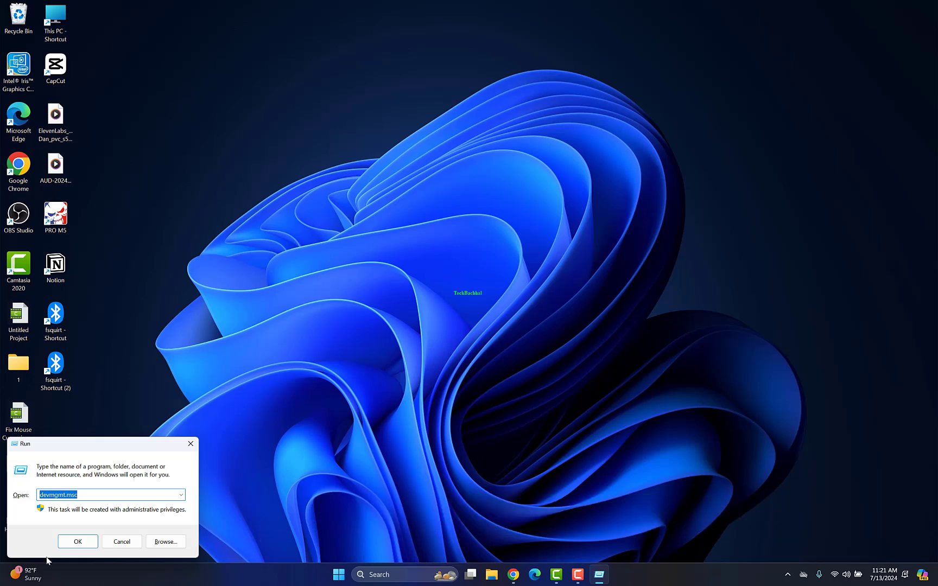
# Launch Device Manager and uninstall the Apple Broadcom Built-in Bluetooth device.
pyautogui.click(77, 542)
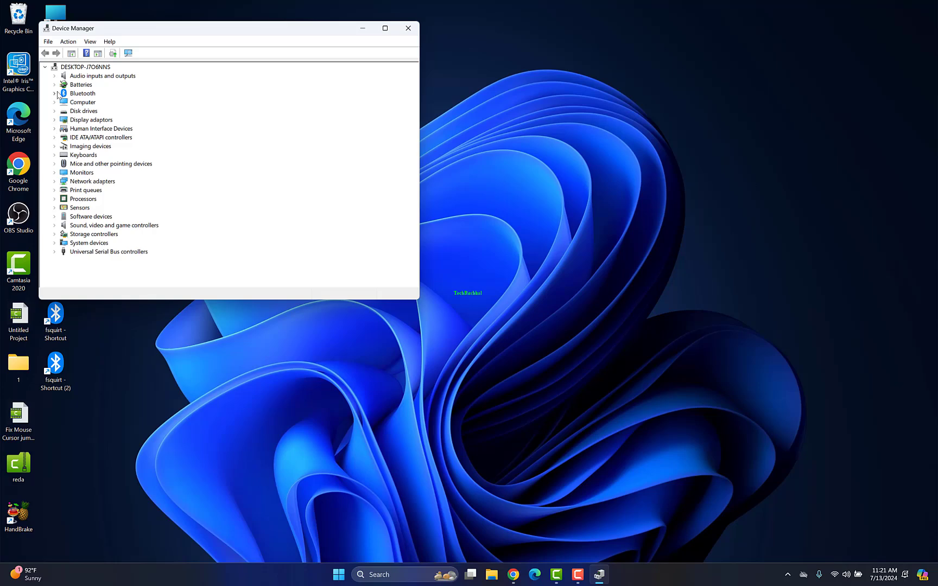
pyautogui.doubleClick(76, 93)
pyautogui.click(105, 103)
pyautogui.rightClick(105, 103)
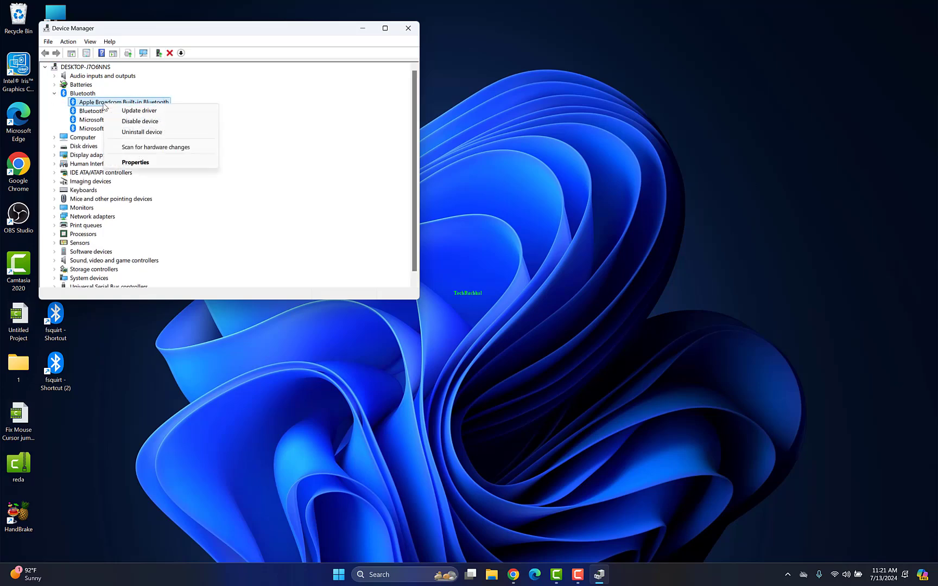
pyautogui.click(138, 131)
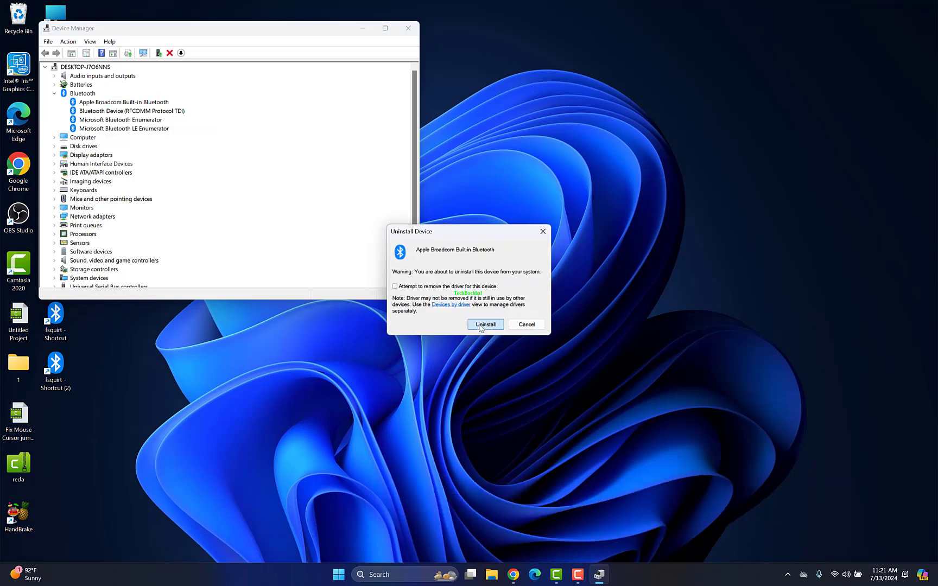
pyautogui.click(480, 325)
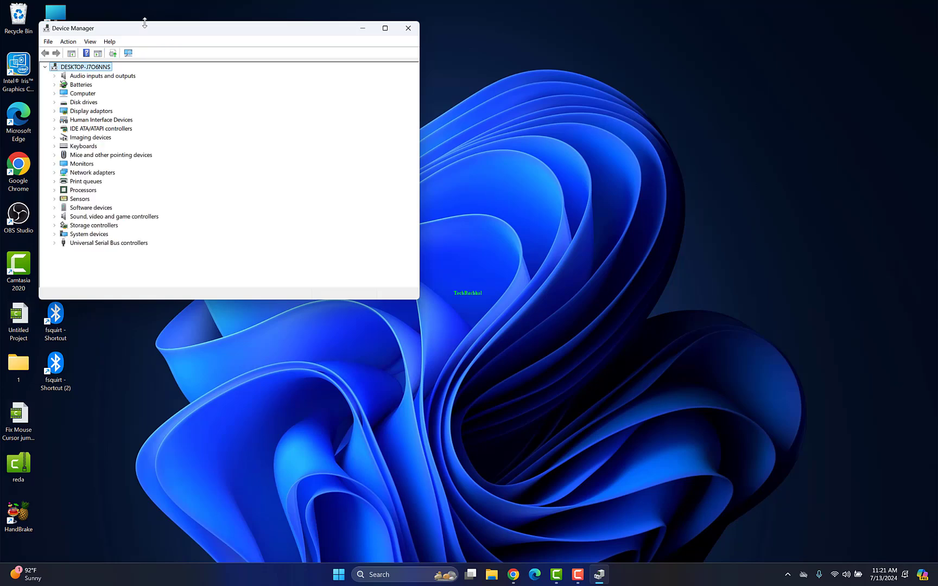
# Scan for hardware changes so the Bluetooth category returns, then expand it.
pyautogui.click(68, 42)
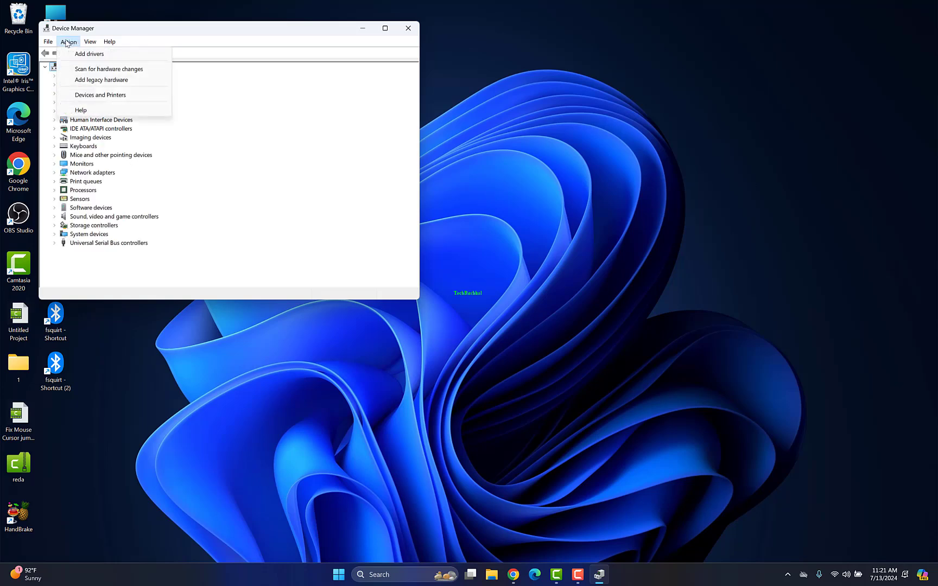
pyautogui.click(109, 69)
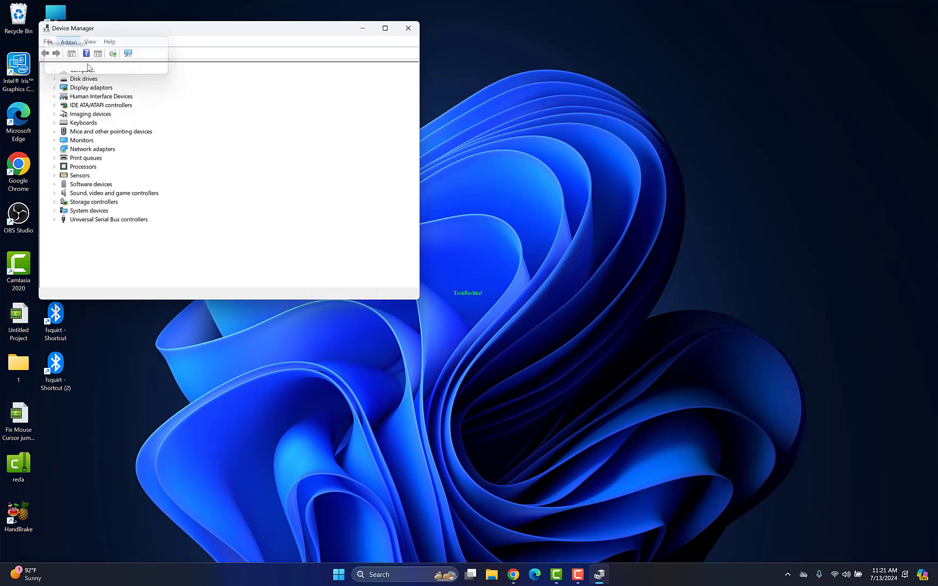
pyautogui.click(128, 54)
pyautogui.click(55, 93)
# Close Device Manager and restart the computer from the Start power menu.
pyautogui.click(408, 29)
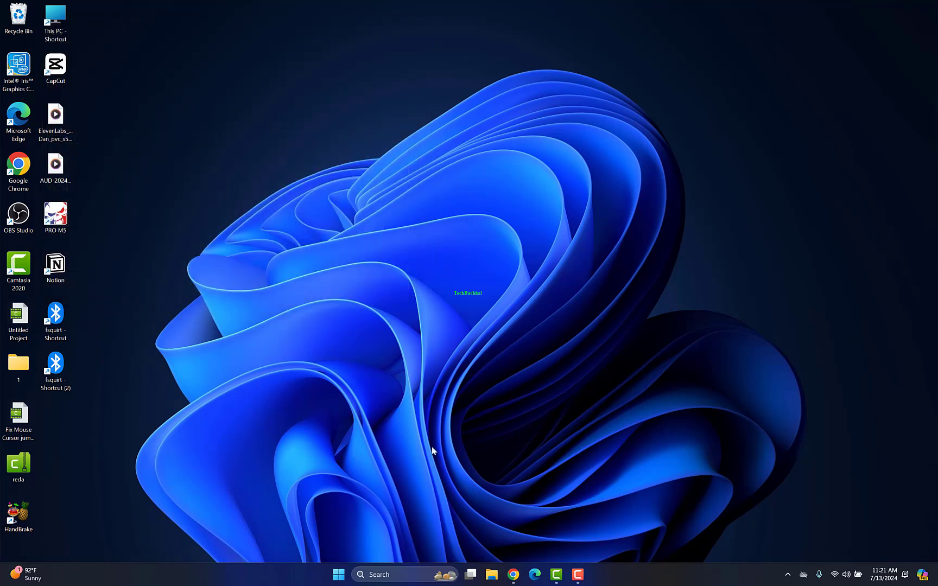
pyautogui.click(339, 574)
pyautogui.click(591, 541)
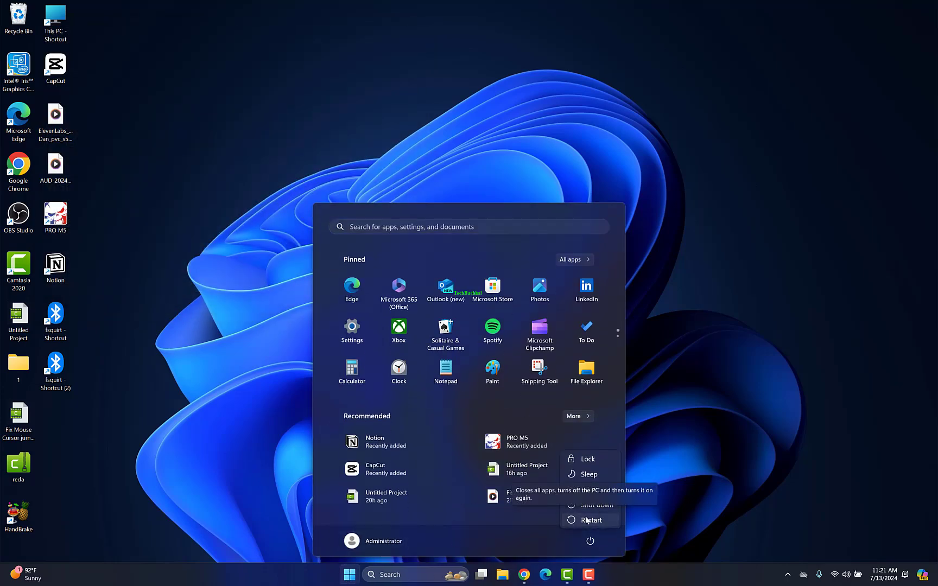
pyautogui.click(591, 520)
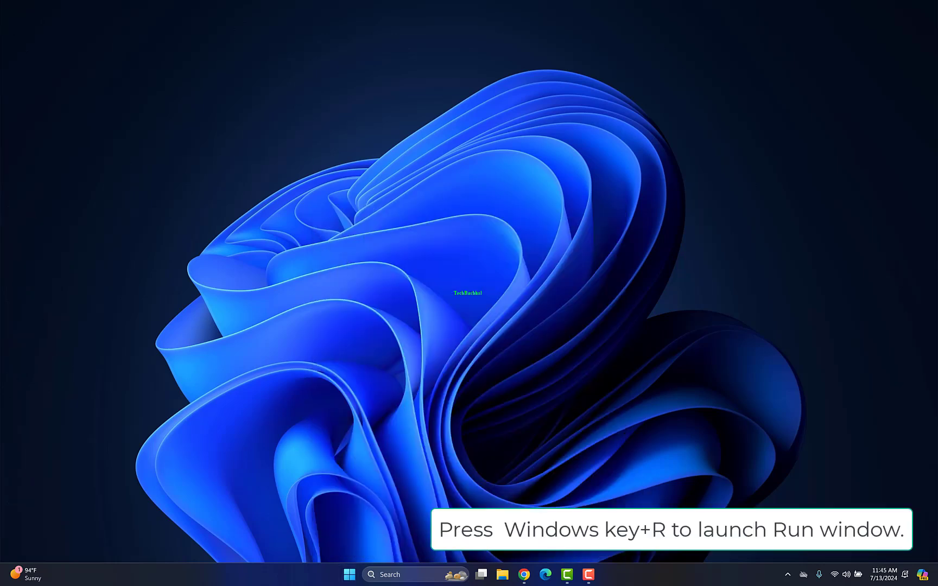
# Run appwiz.cpl to open Programs and Features.
pyautogui.press('super+r')
pyautogui.write('app')
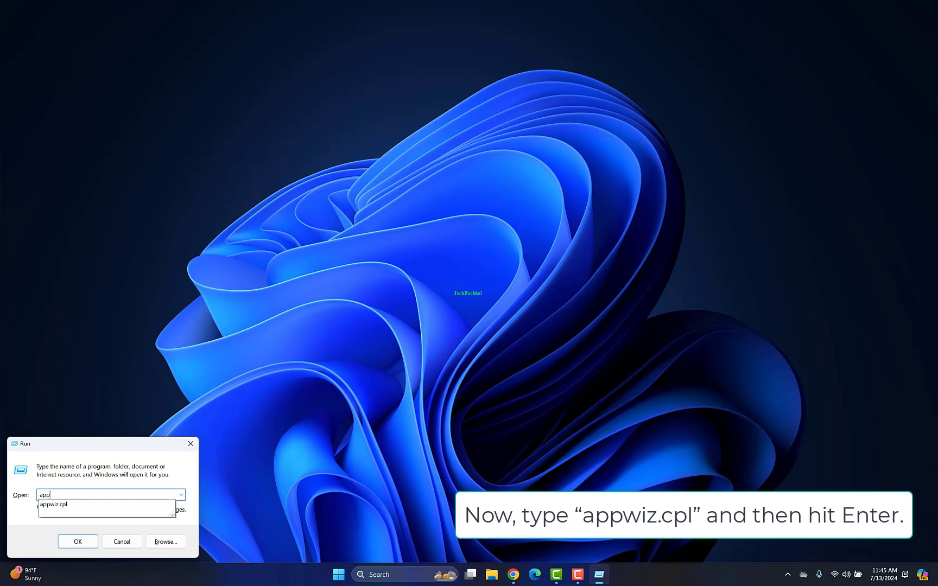
pyautogui.press('Down')
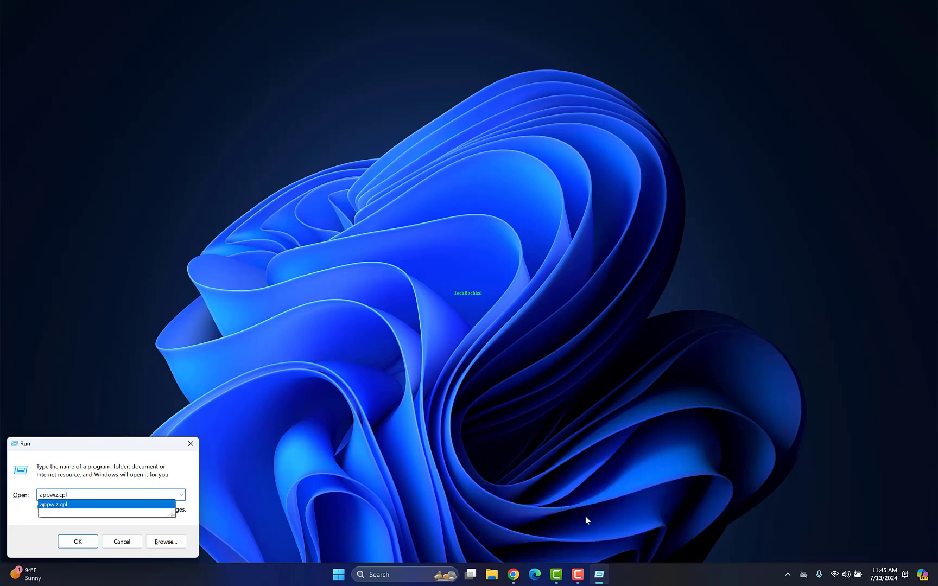
pyautogui.press('Return')
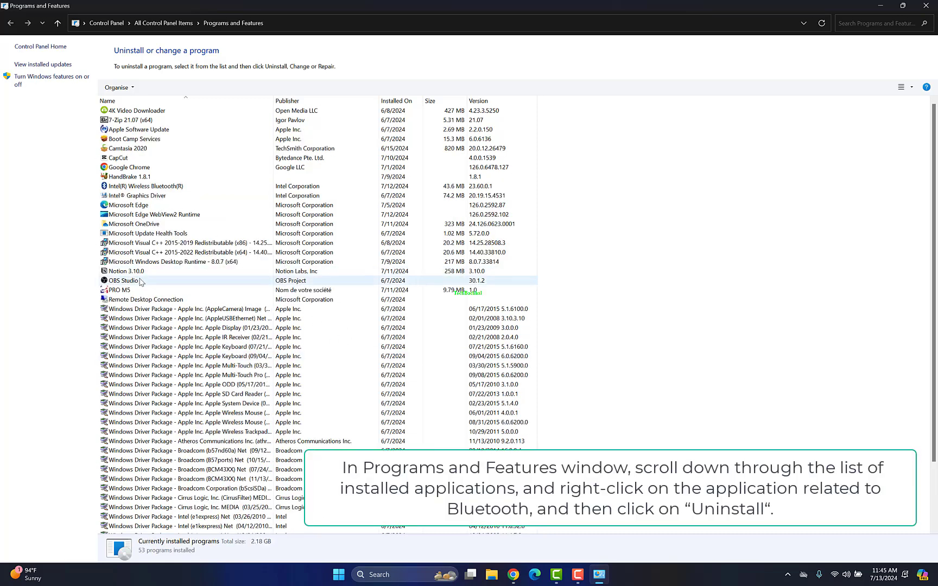
pyautogui.scroll(-3, 341, 353)
pyautogui.scroll(3, 219, 293)
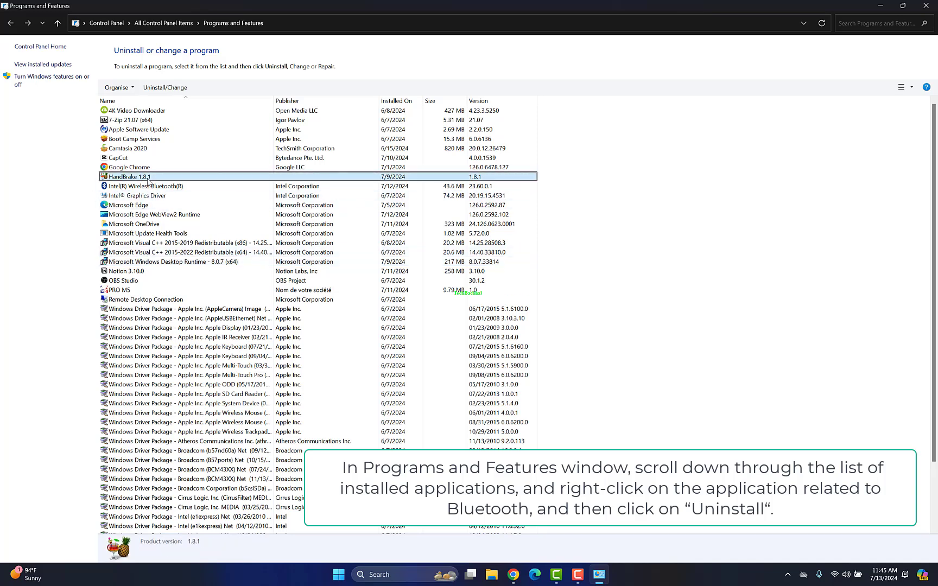
# Show Uninstall/Change/Repair options for Intel(R) Wireless Bluetooth(R), then reselect that entry.
pyautogui.click(147, 186)
pyautogui.scroll(-3, 136, 254)
pyautogui.scroll(3, 137, 254)
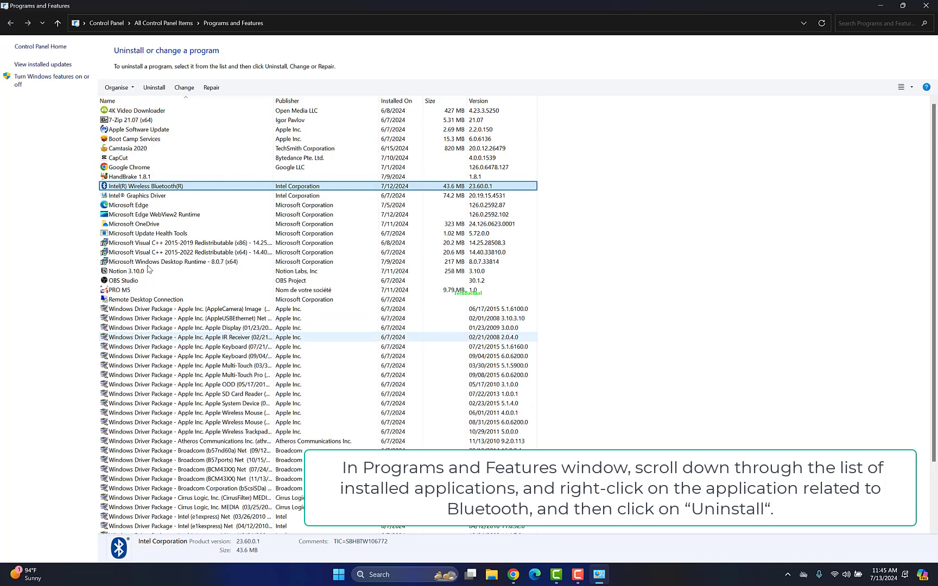
pyautogui.rightClick(139, 195)
pyautogui.rightClick(154, 187)
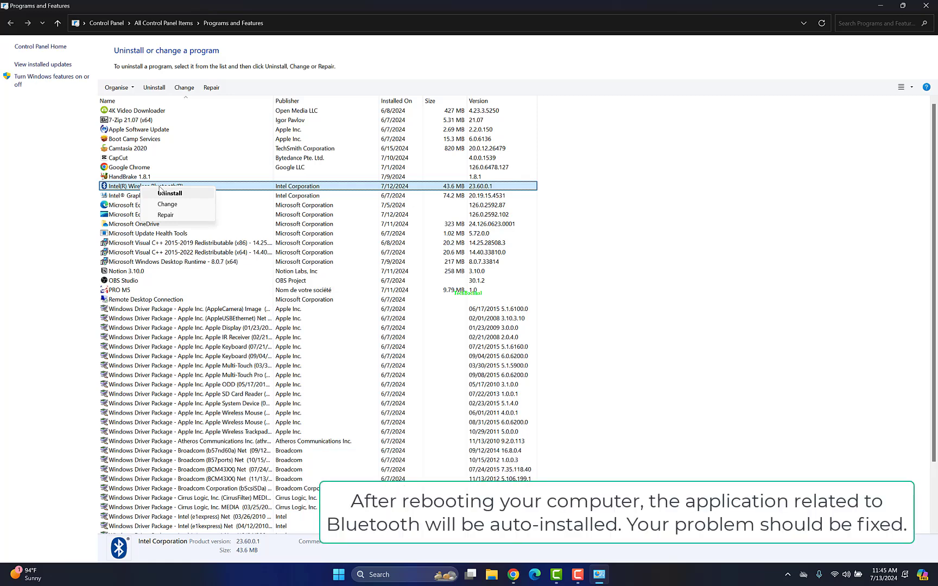
pyautogui.click(158, 290)
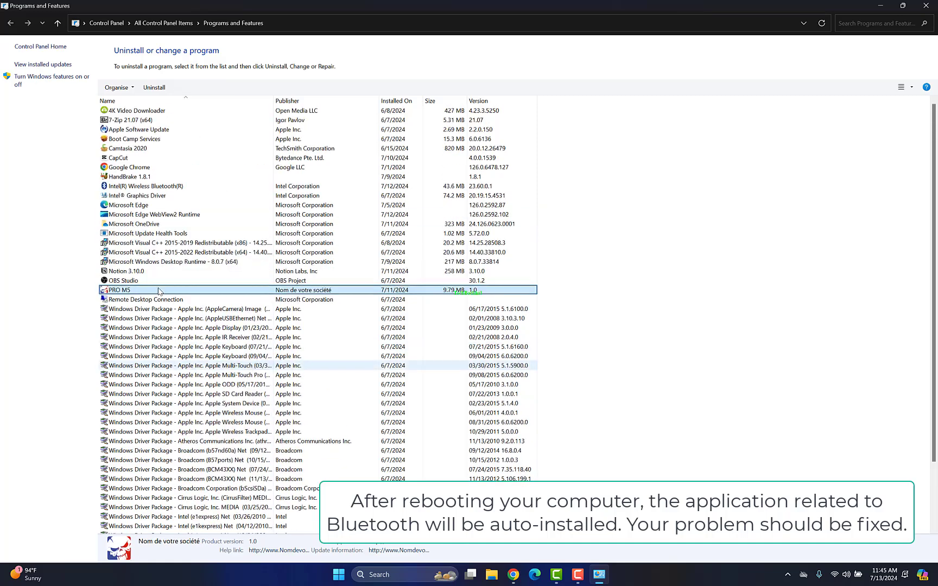
pyautogui.click(172, 214)
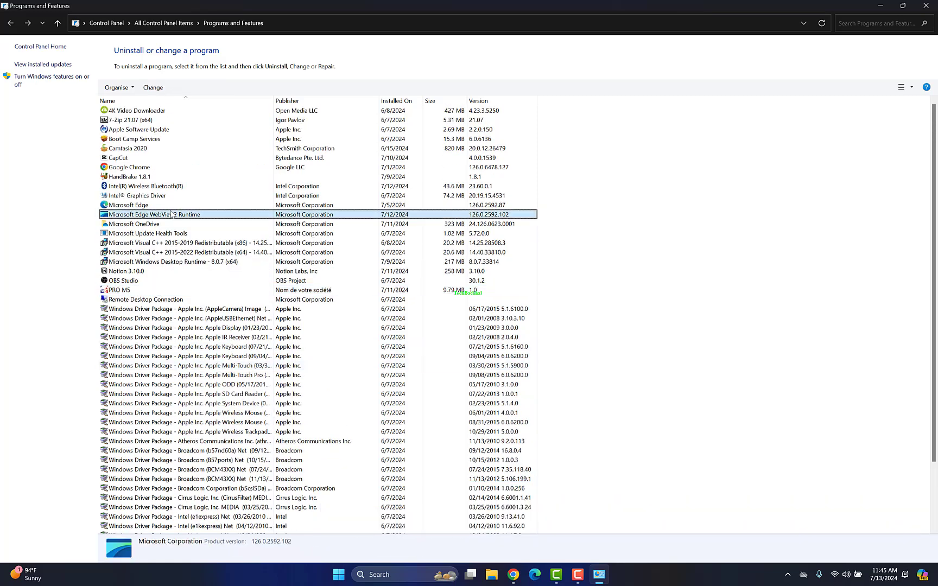
pyautogui.click(130, 177)
pyautogui.click(136, 196)
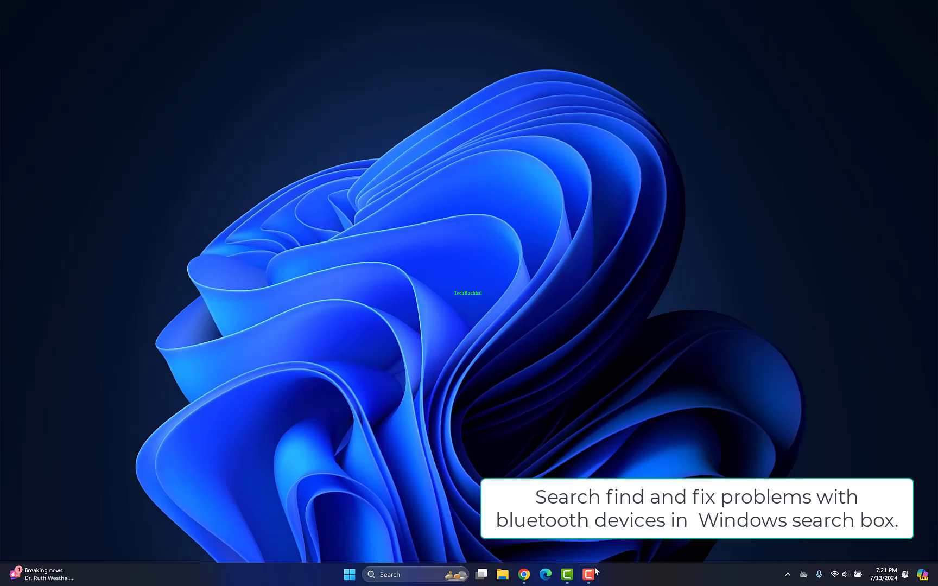
# Search 'find and fix problems with bluetooth devices' and open the Control panel match.
pyautogui.click(590, 574)
pyautogui.click(588, 577)
pyautogui.press('super')
pyautogui.write('find and fix problems with bluetooth devices')
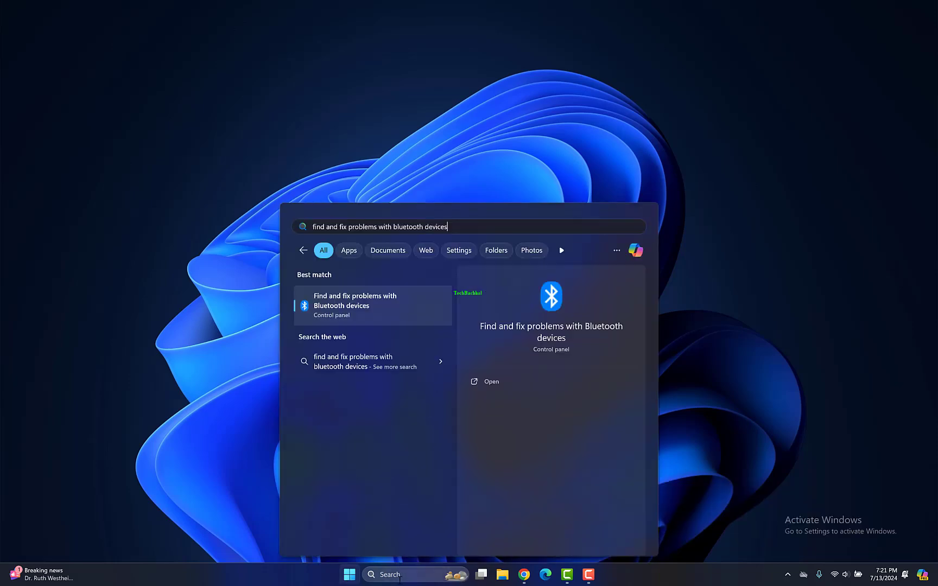
pyautogui.write('find and fix problems with bluetooth devices')
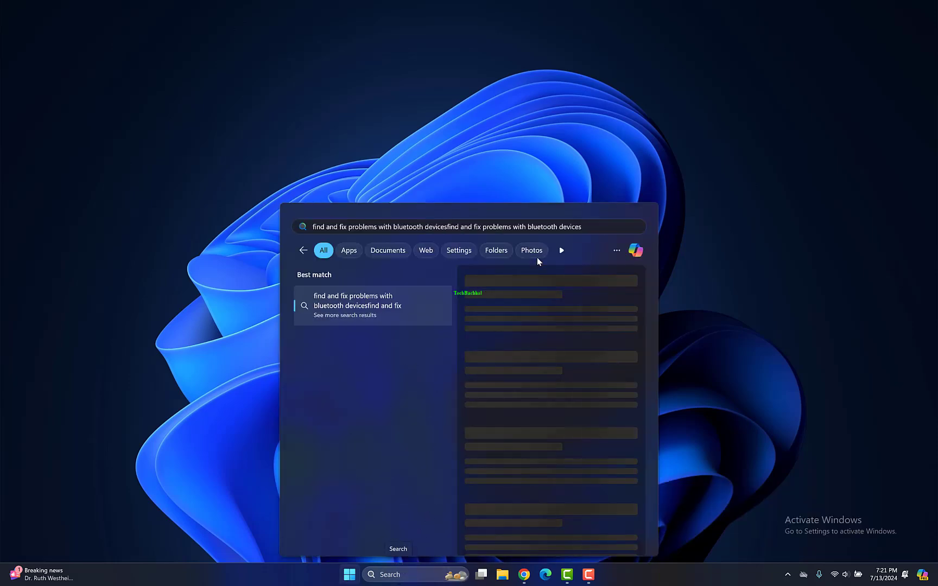
pyautogui.moveTo(600, 228); pyautogui.dragTo(312, 227)
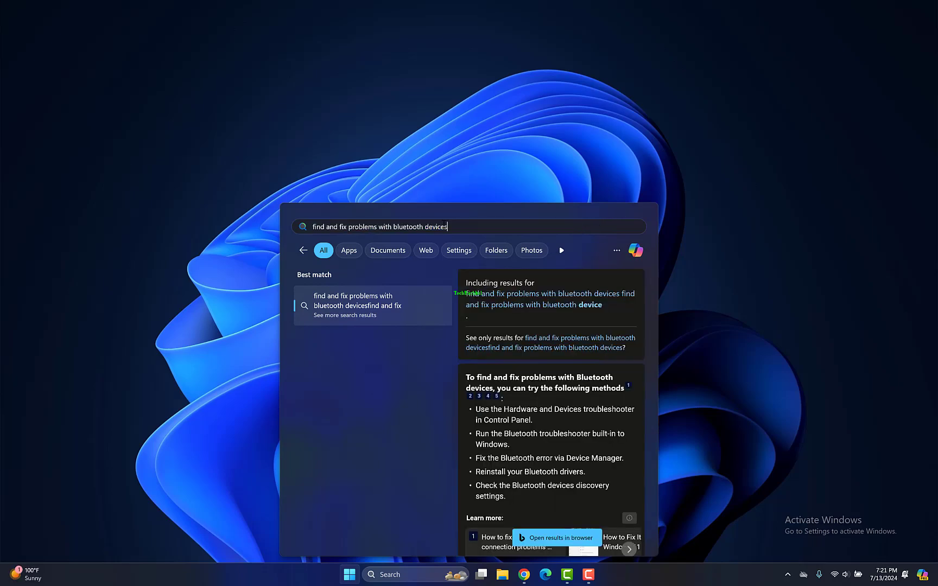
pyautogui.write('find and fix problems with bluetooth devices')
pyautogui.click(347, 319)
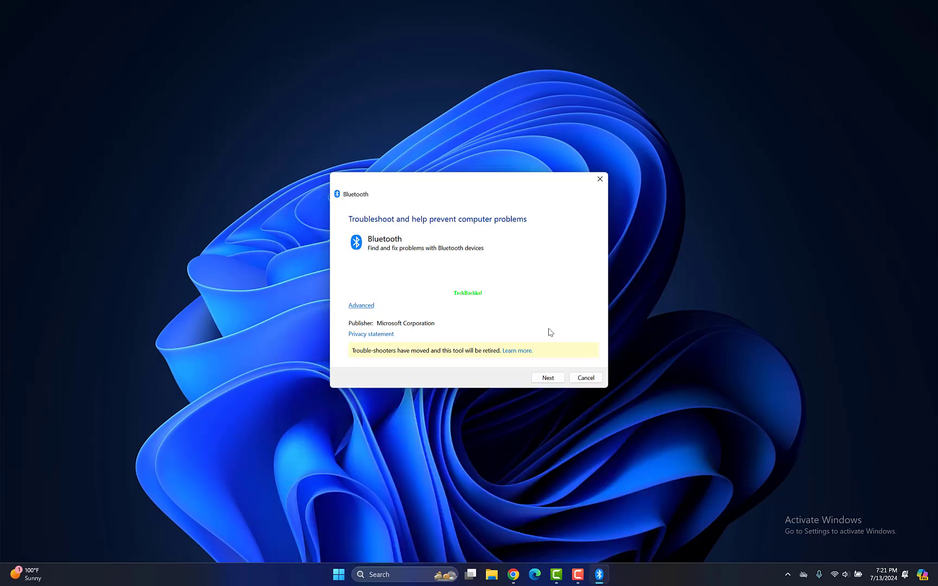
# Run Bluetooth troubleshooter detection until 'Check Bluetooth radio status' is Fixed, then close it.
pyautogui.click(540, 380)
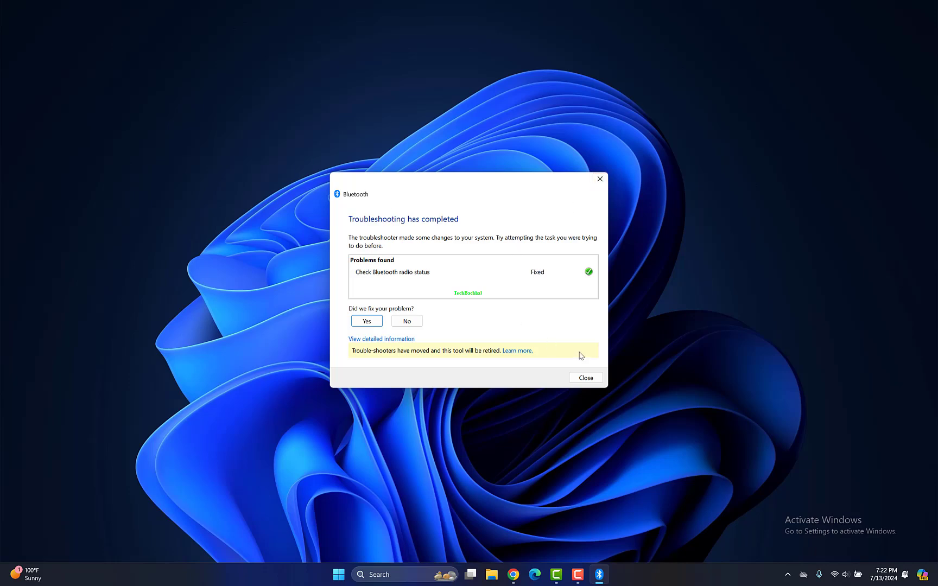
pyautogui.click(585, 377)
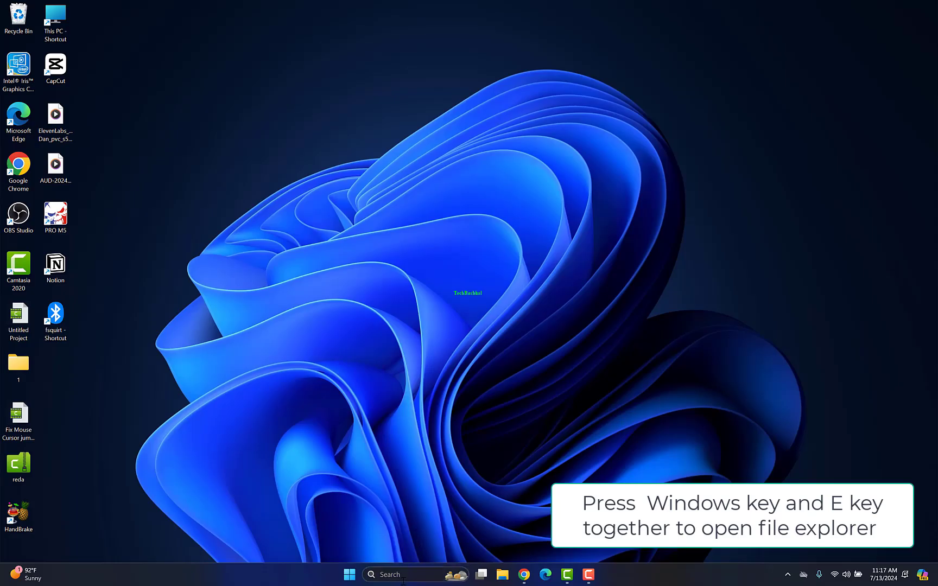
# Search for fsquirt and open the file location of the 'fsquirt - Shortcut' result.
pyautogui.click(402, 574)
pyautogui.write('fsa')
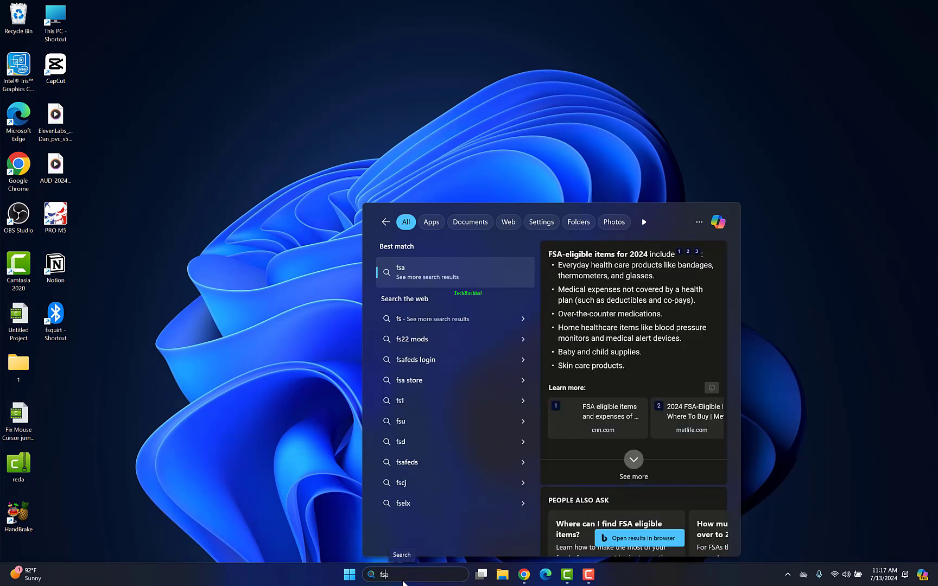
pyautogui.press('BackSpace')
pyautogui.write('quirt - Shortcut')
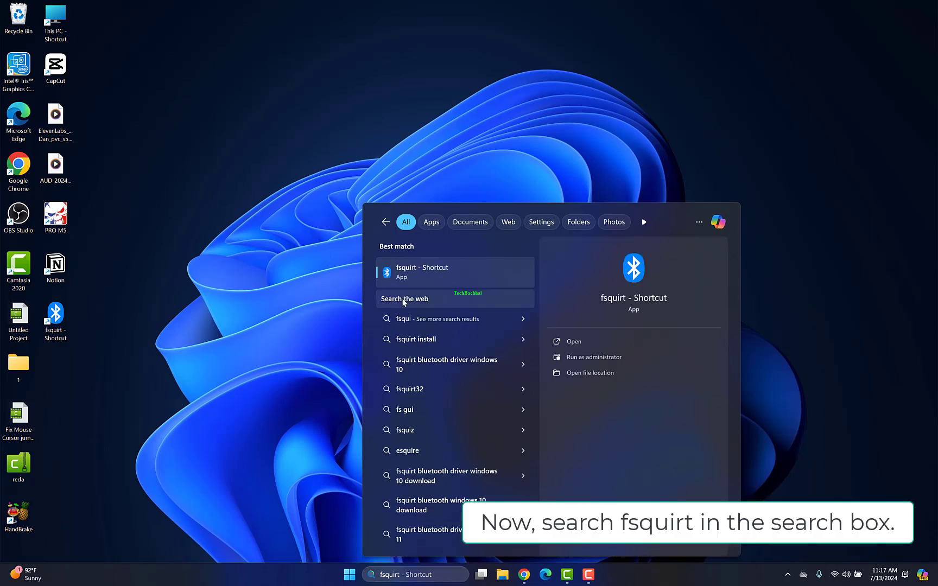
pyautogui.rightClick(408, 282)
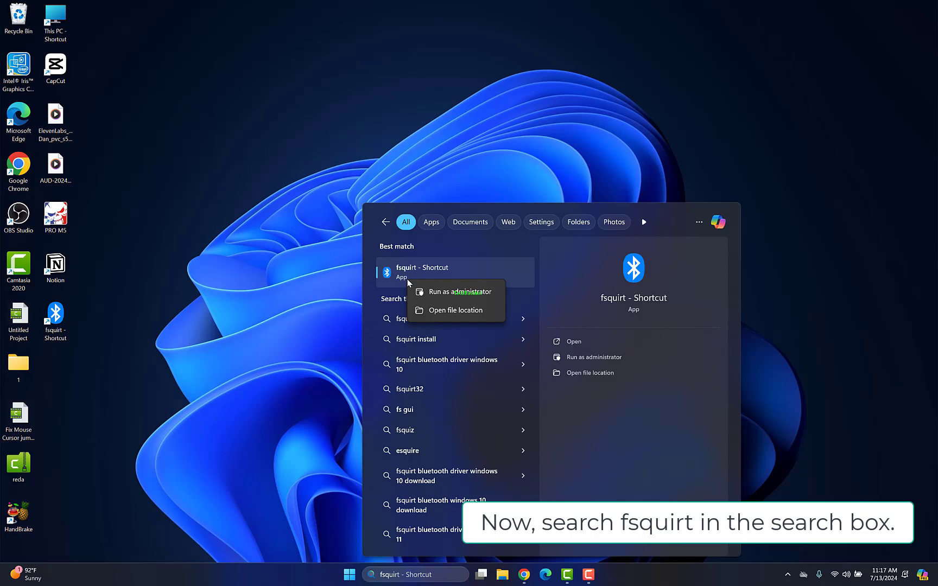
pyautogui.click(455, 310)
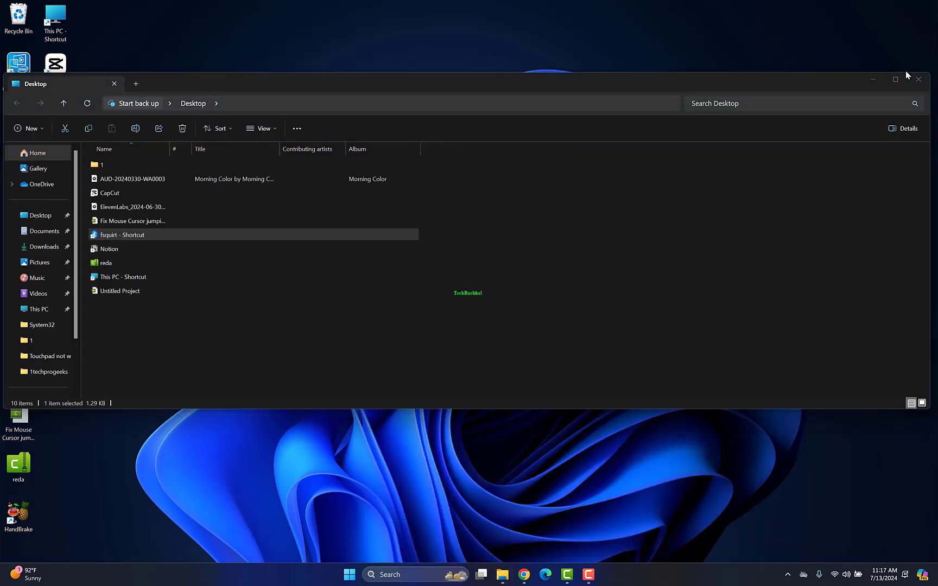
# Send fsquirt to Desktop (create shortcut) and double-click it to open Bluetooth File Transfer.
pyautogui.click(895, 79)
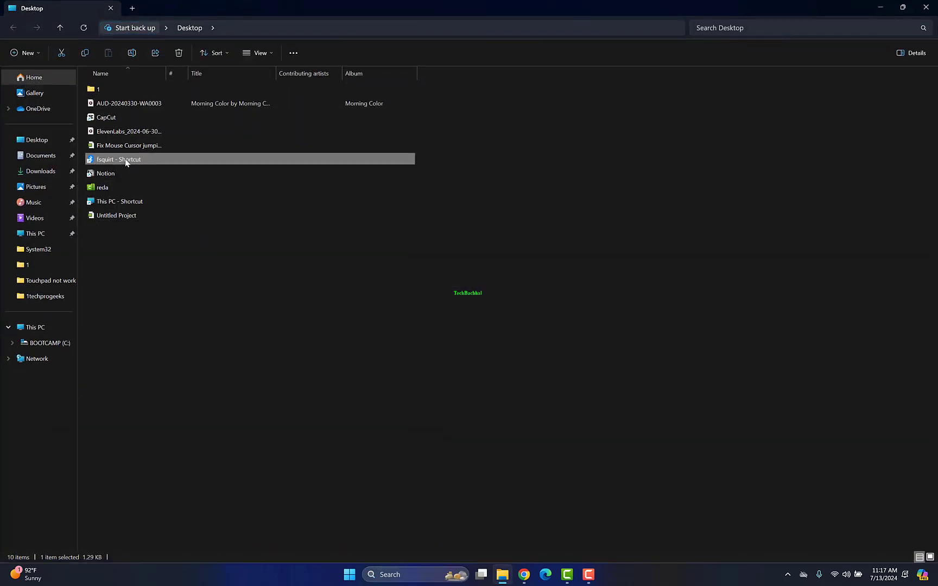
pyautogui.rightClick(125, 158)
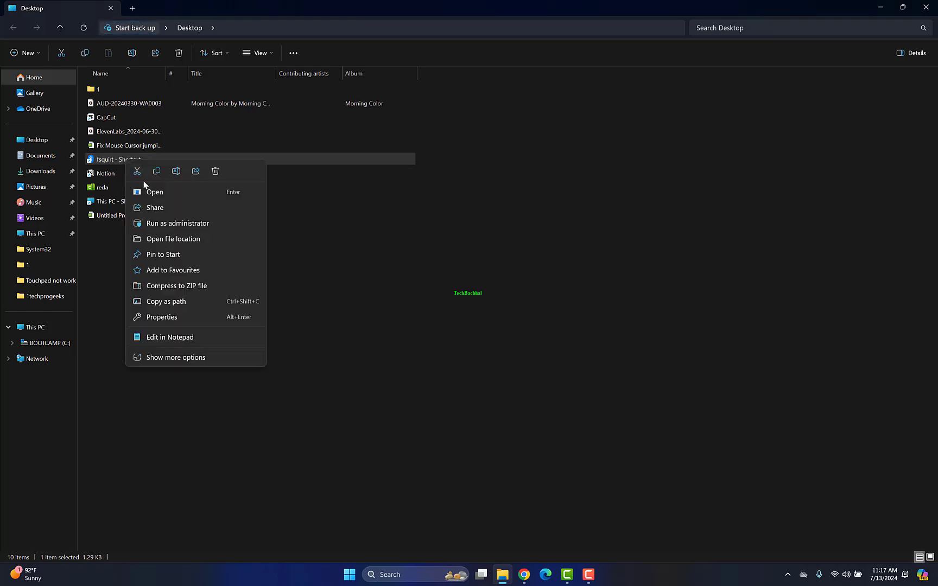
pyautogui.click(172, 239)
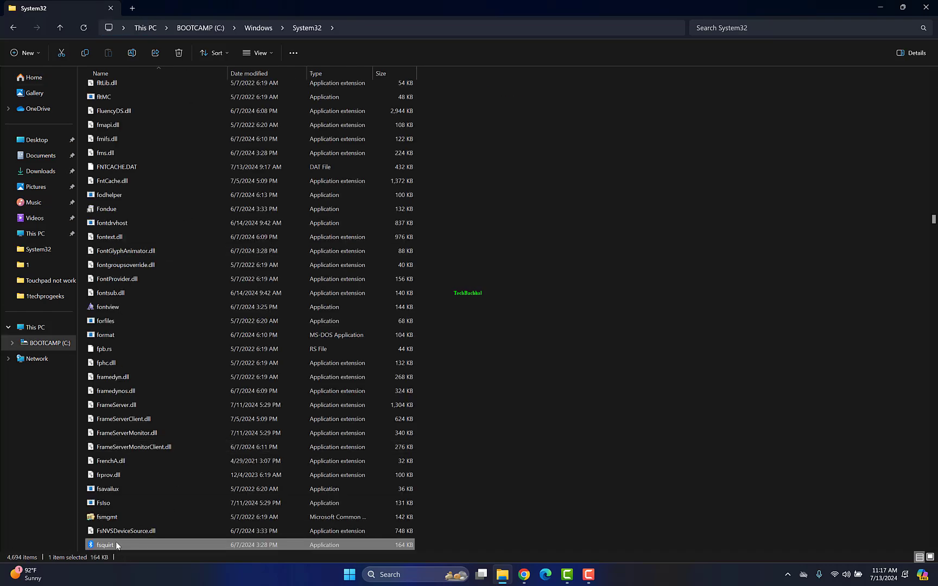
pyautogui.rightClick(116, 545)
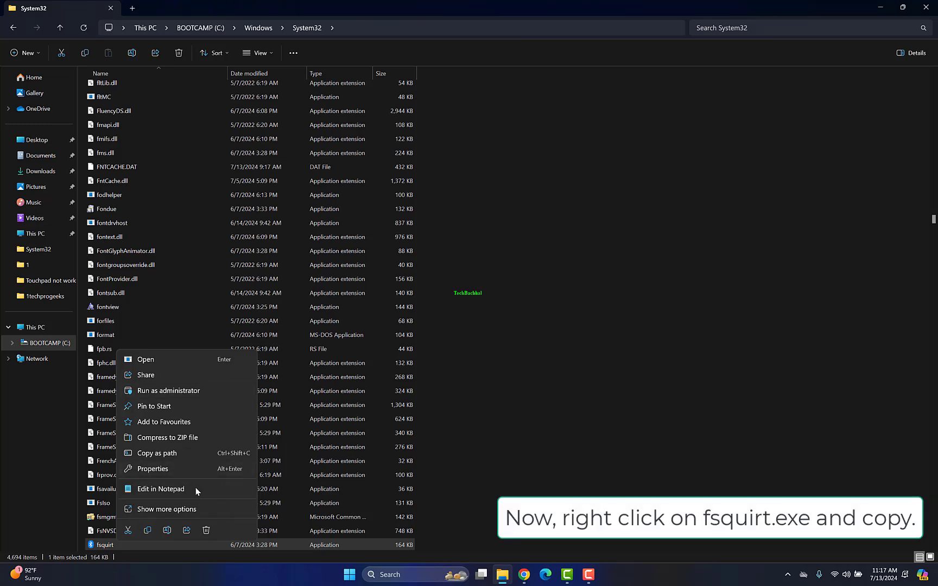
pyautogui.click(193, 508)
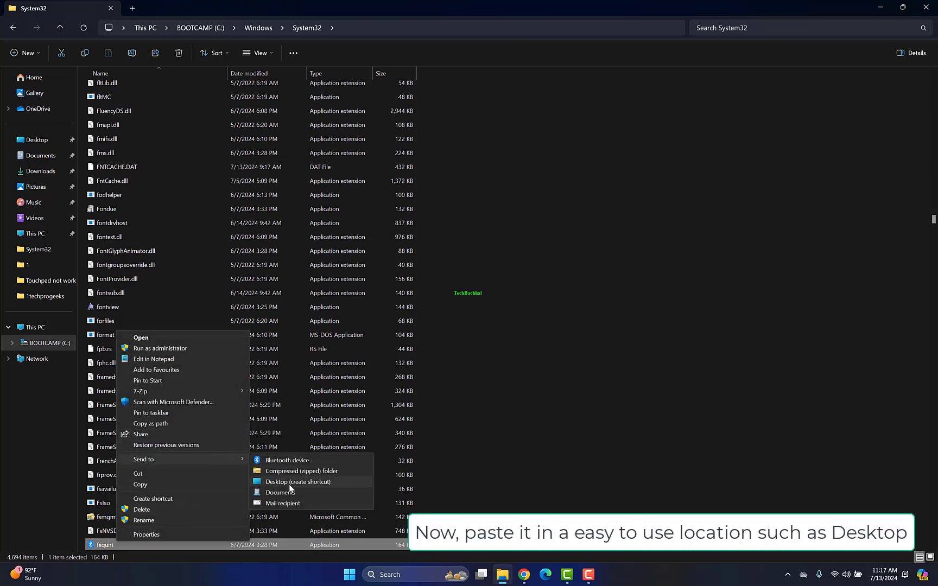
pyautogui.click(290, 482)
pyautogui.click(880, 7)
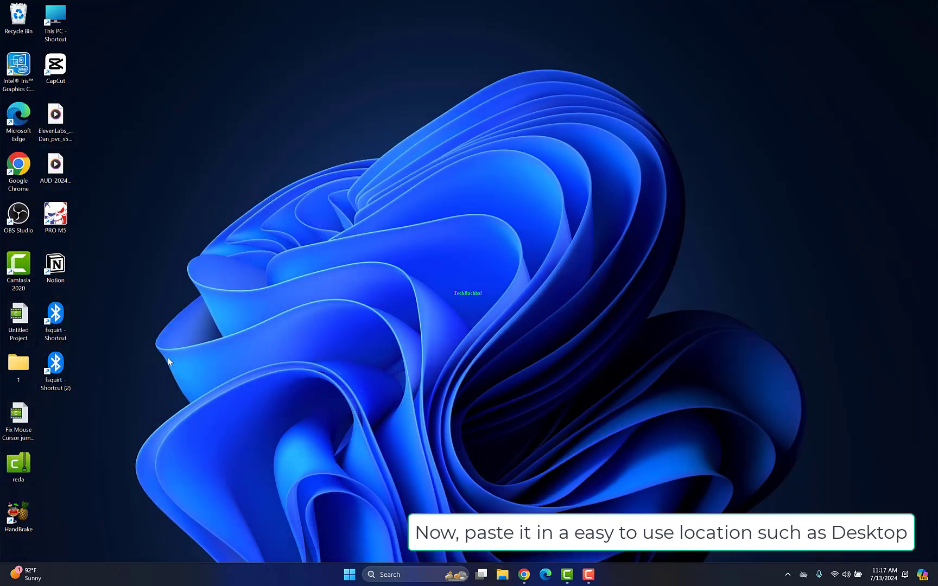
pyautogui.doubleClick(55, 367)
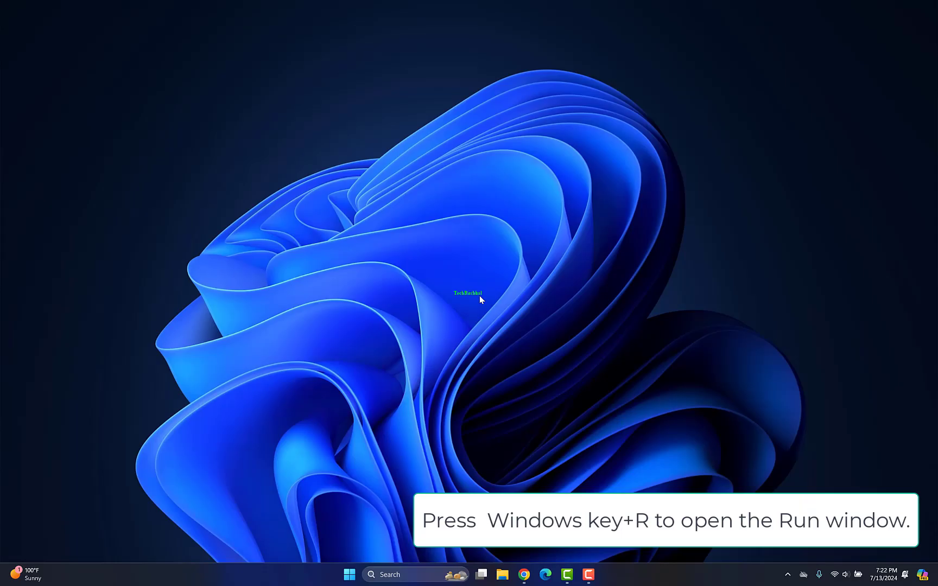
# Run powercfg.cpl to open Power Options on the Balanced plan.
pyautogui.press('super+r')
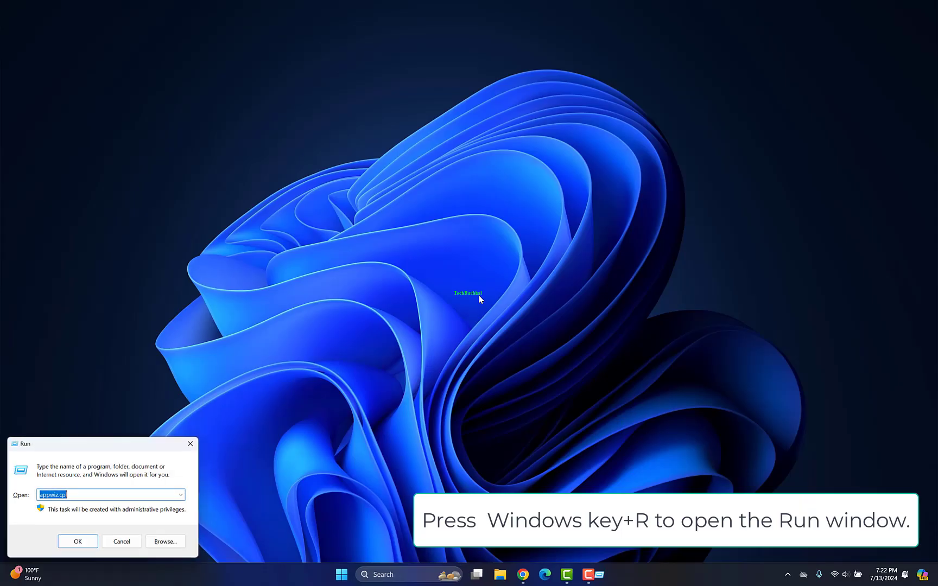
pyautogui.write('pow')
pyautogui.press('BackSpace')
pyautogui.press('Down')
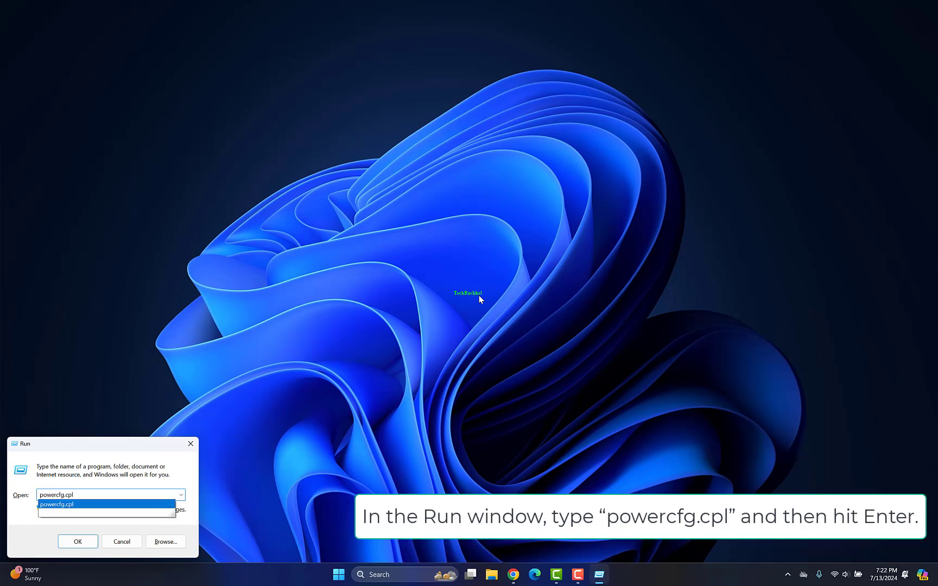
pyautogui.press('Return')
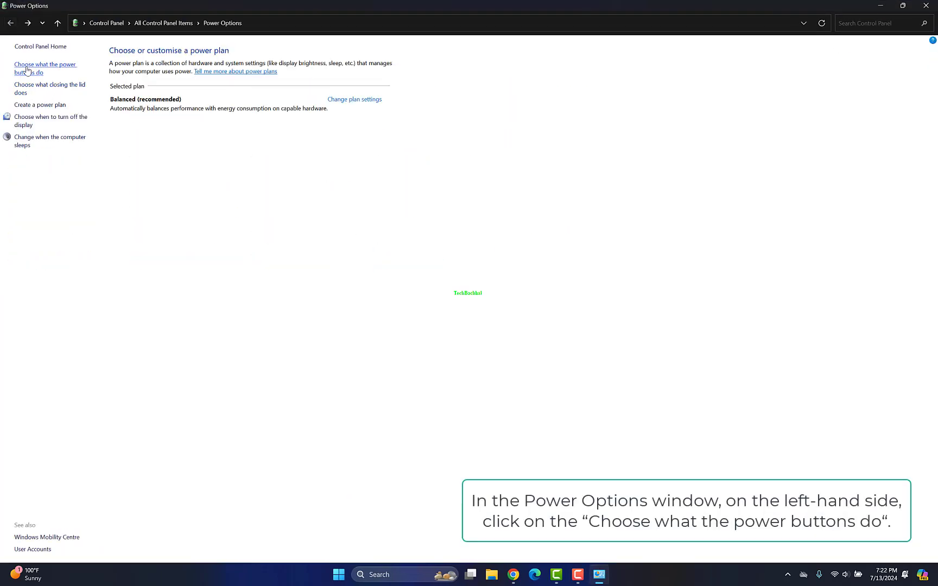
# Toggle 'Turn on fast start-up', save changes, and close Power Options.
pyautogui.click(27, 69)
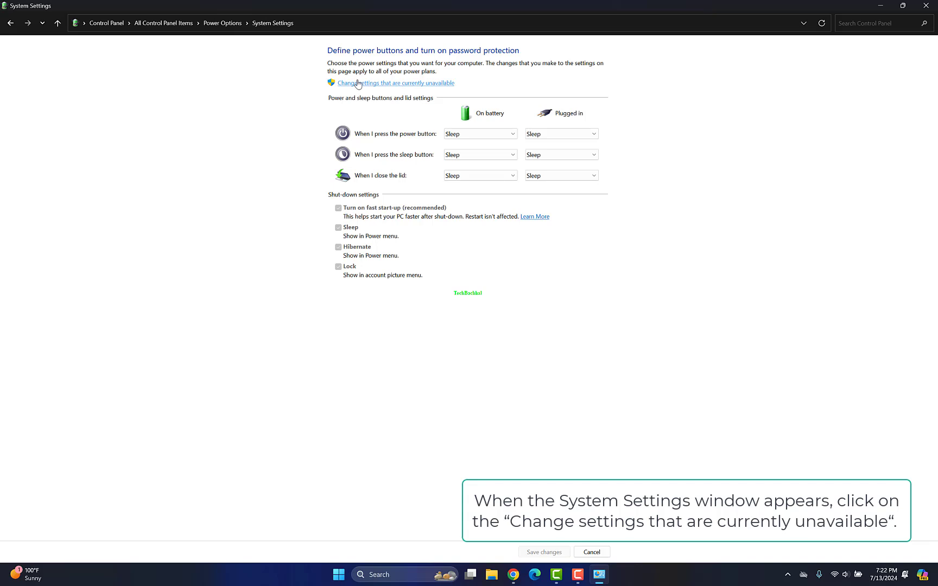
pyautogui.click(357, 83)
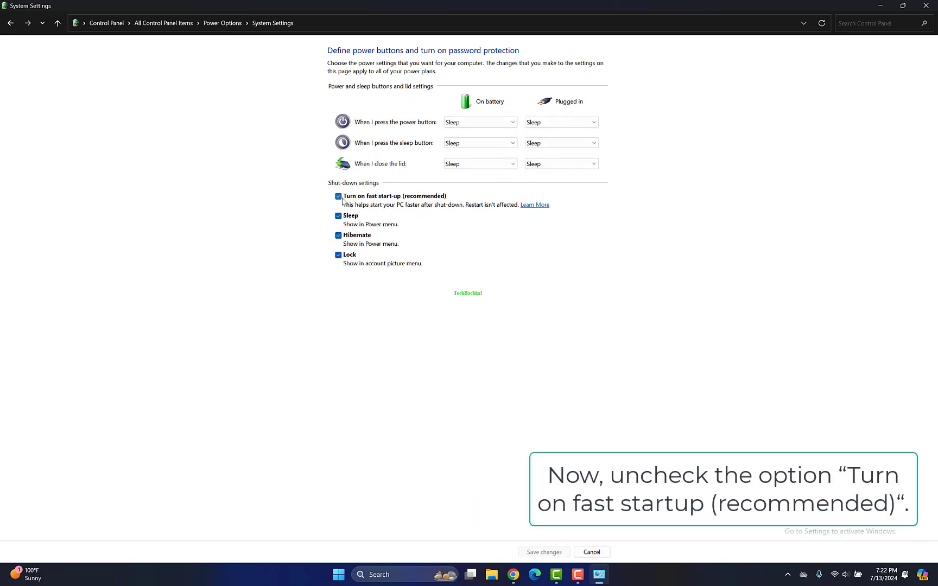
pyautogui.click(339, 197)
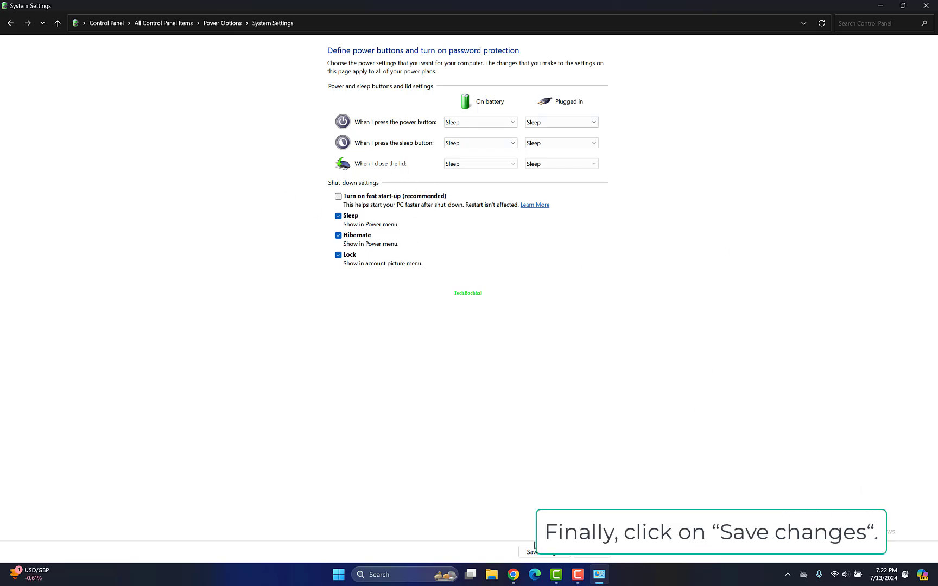
pyautogui.click(419, 196)
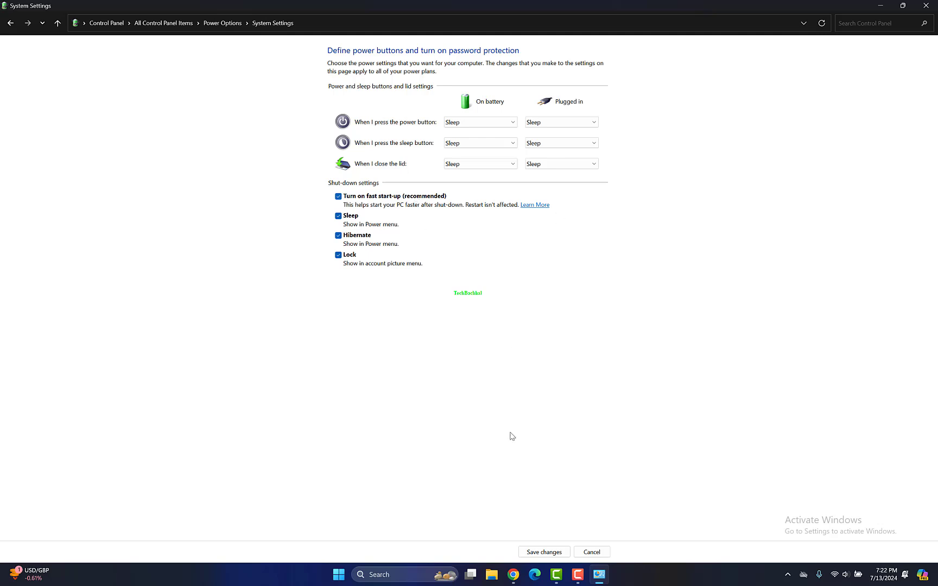
pyautogui.click(541, 552)
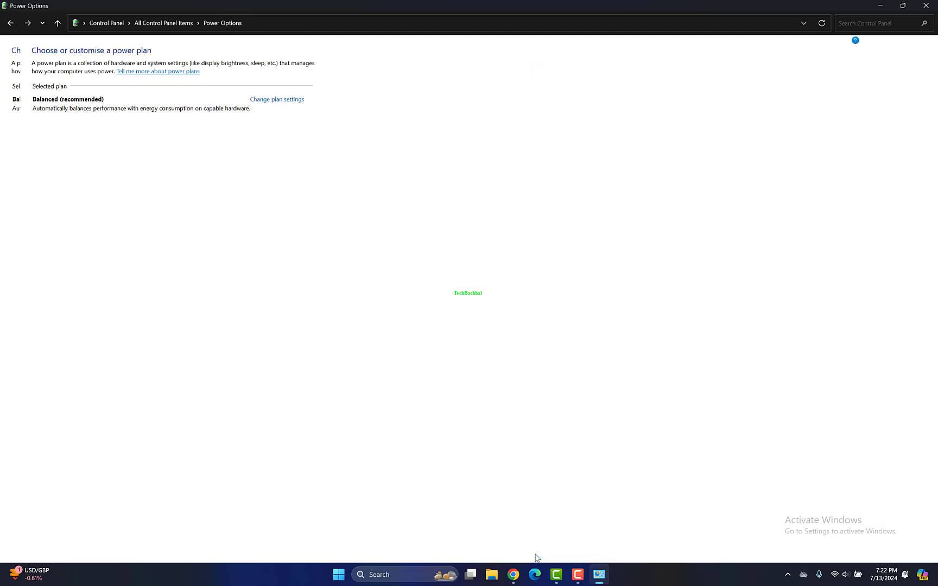
pyautogui.click(925, 5)
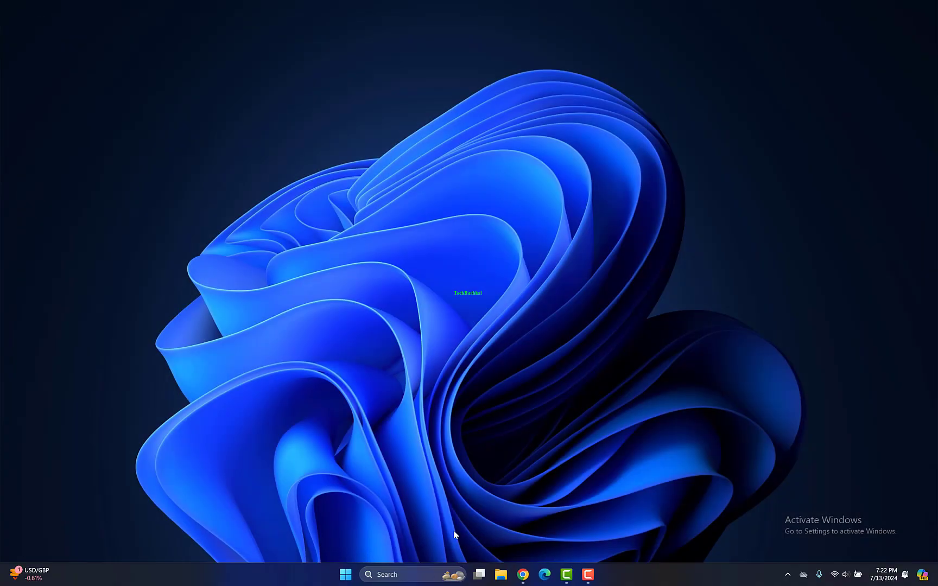
pyautogui.rightClick(348, 576)
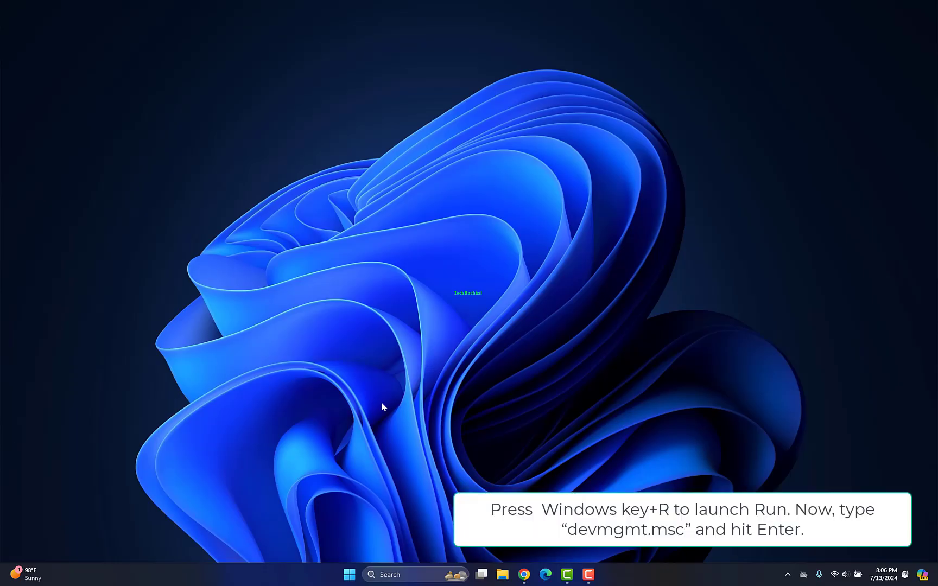
# Launch Device Manager by running devmgmt.msc from the Run box.
pyautogui.press('super+r')
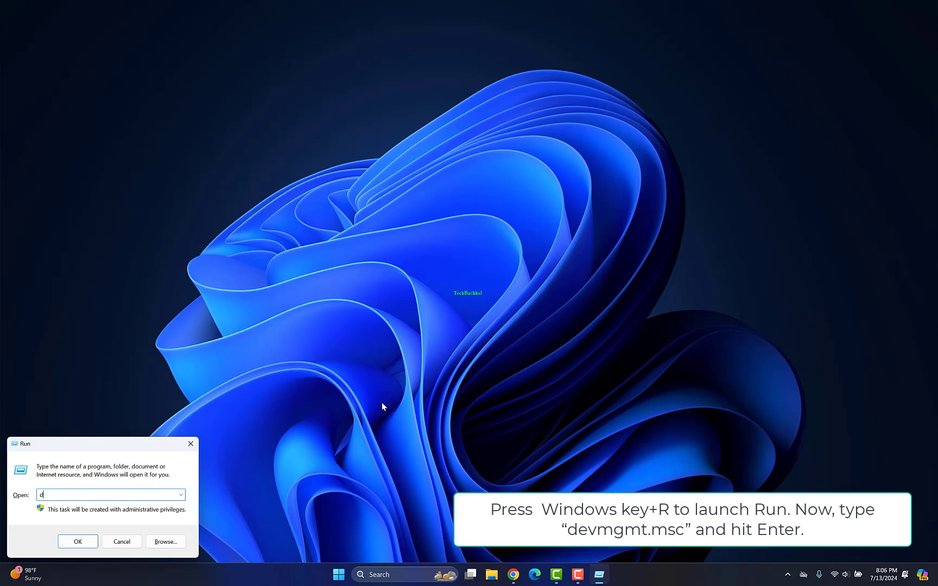
pyautogui.write('devmgmt.msc')
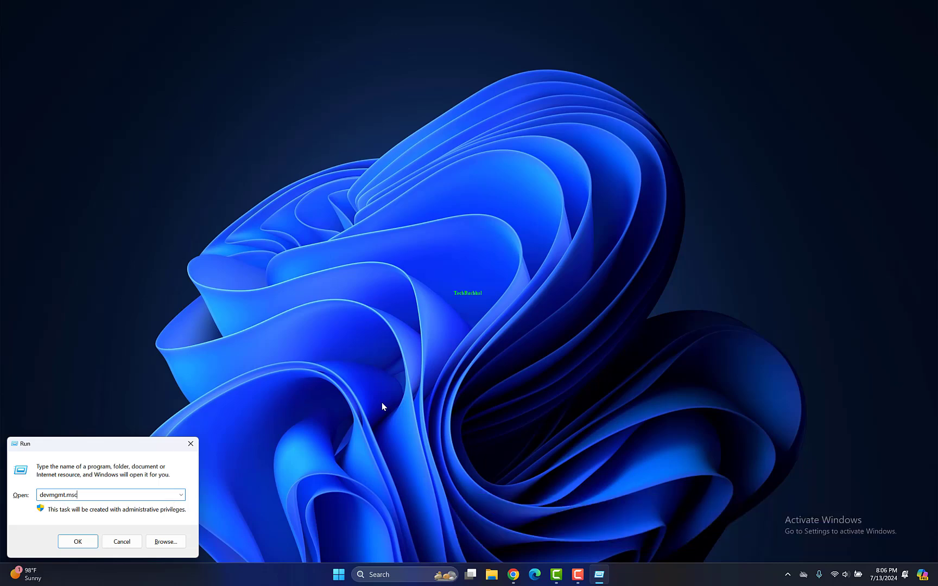
pyautogui.press('Return')
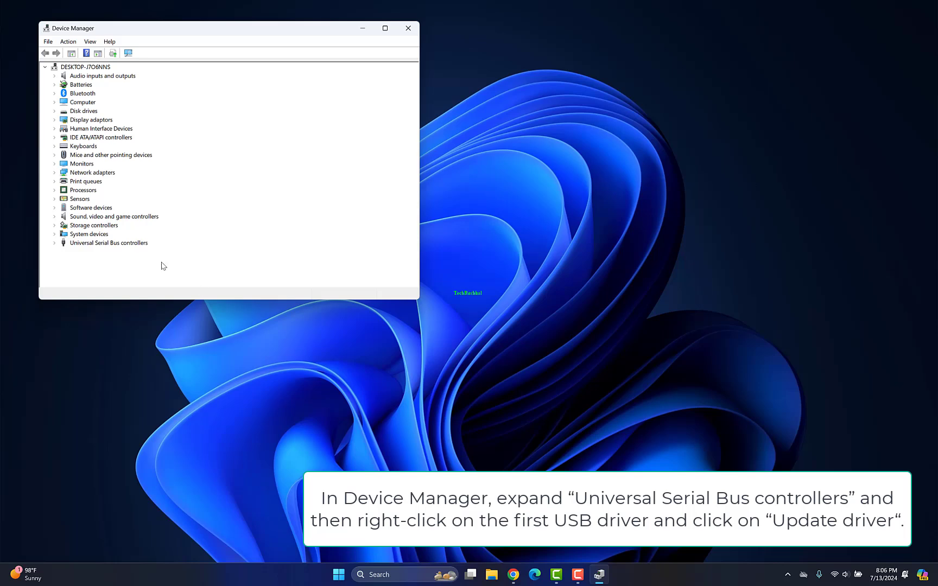
# Auto-search for an Intel USB 3.0 eXtensible Host Controller driver (best already installed), then close Device Manager.
pyautogui.click(54, 243)
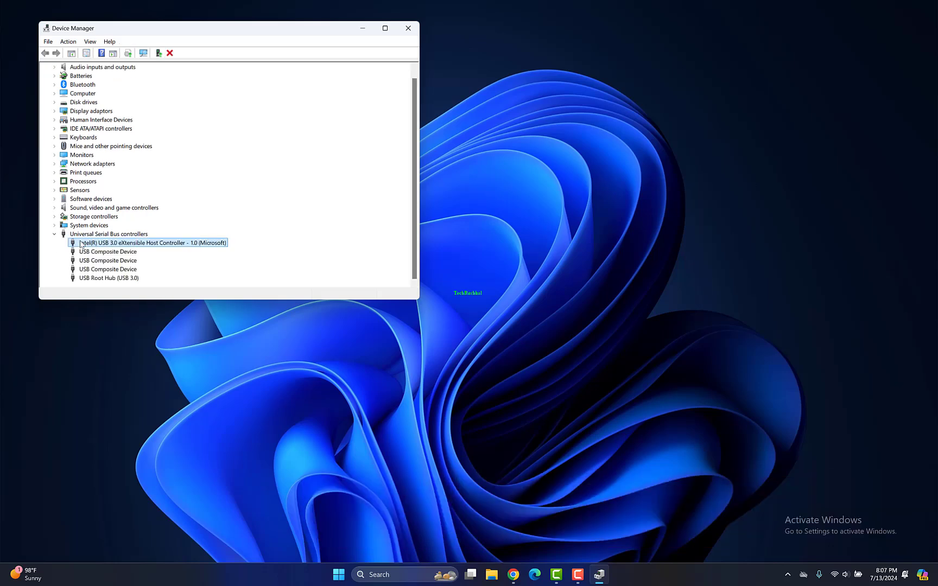
pyautogui.rightClick(81, 243)
pyautogui.click(116, 249)
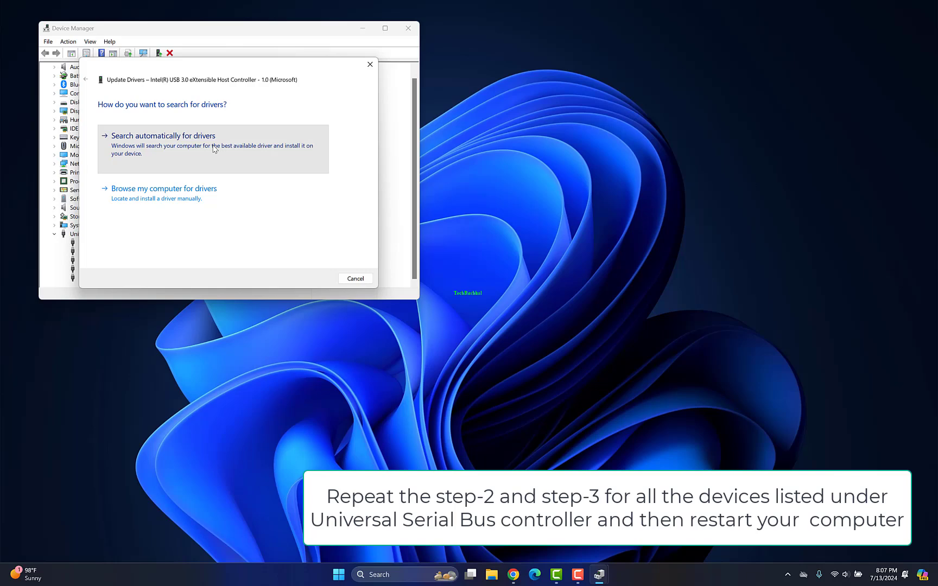
pyautogui.click(214, 148)
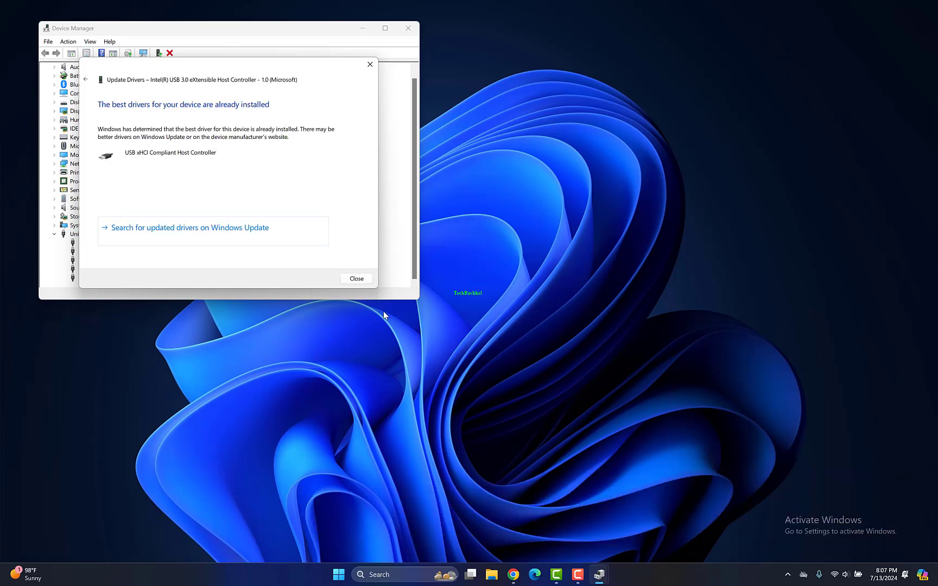
pyautogui.click(357, 278)
pyautogui.click(407, 29)
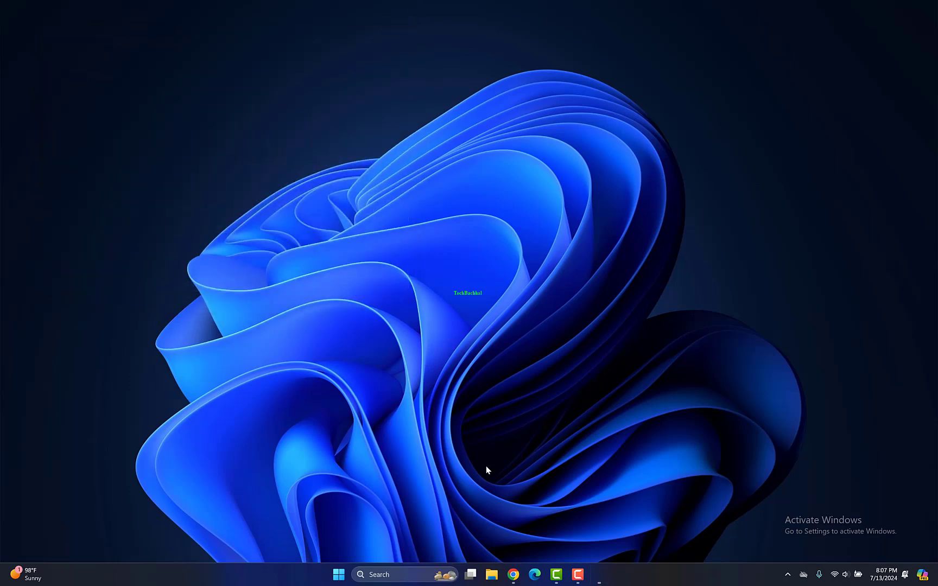
pyautogui.rightClick(350, 574)
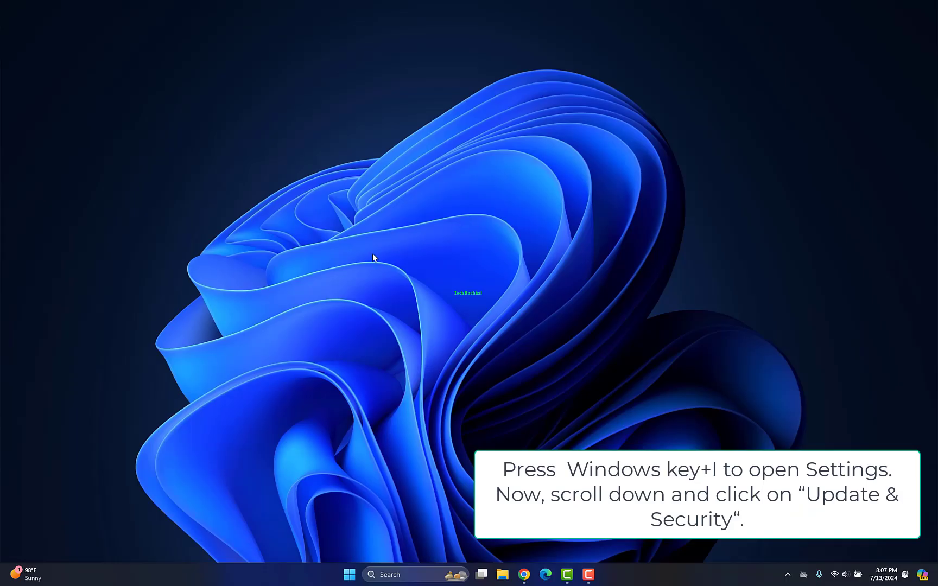
# Start Reset this PC from Settings > System > Recovery, choosing Keep my files.
pyautogui.press('super+e')
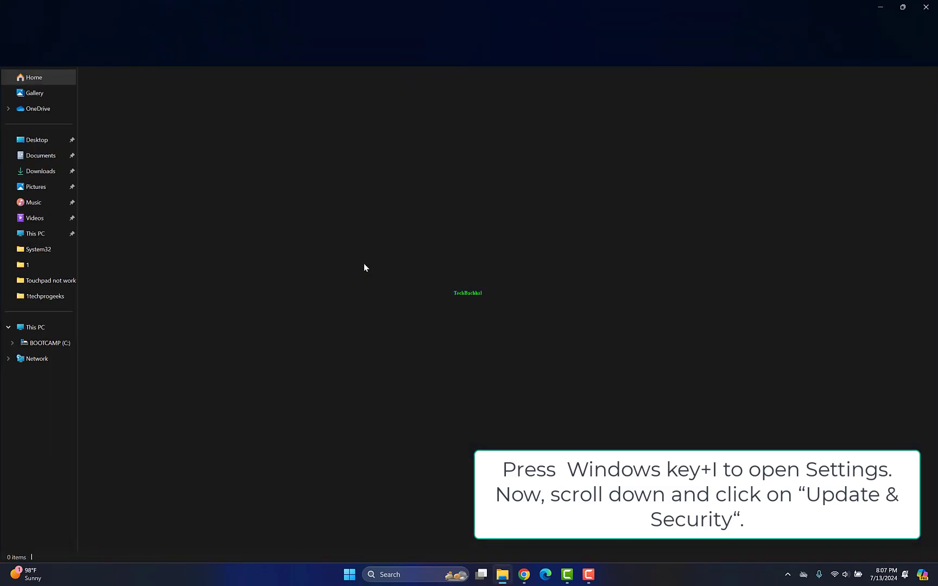
pyautogui.click(918, 27)
pyautogui.press('super+i')
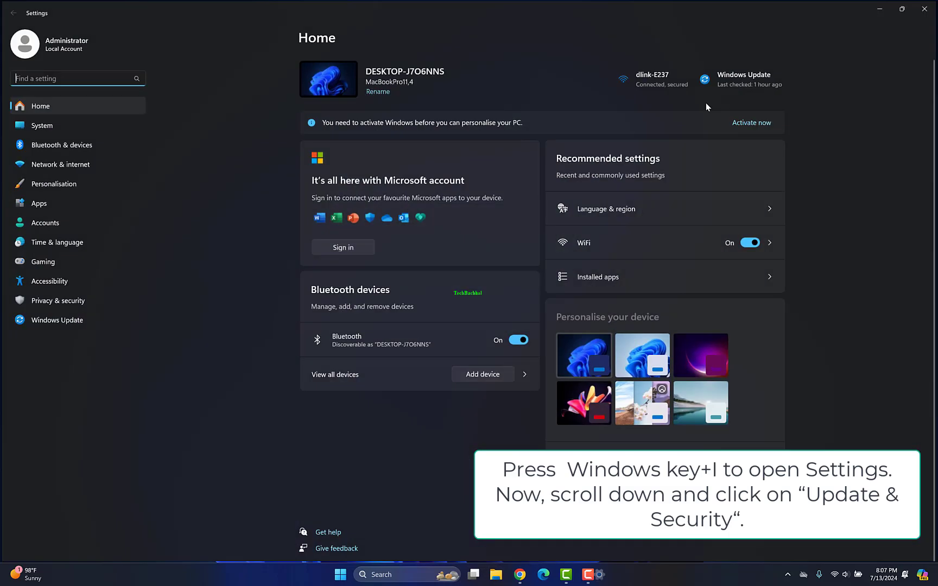
pyautogui.click(56, 300)
pyautogui.scroll(-4, 363, 396)
pyautogui.scroll(-3, 337, 428)
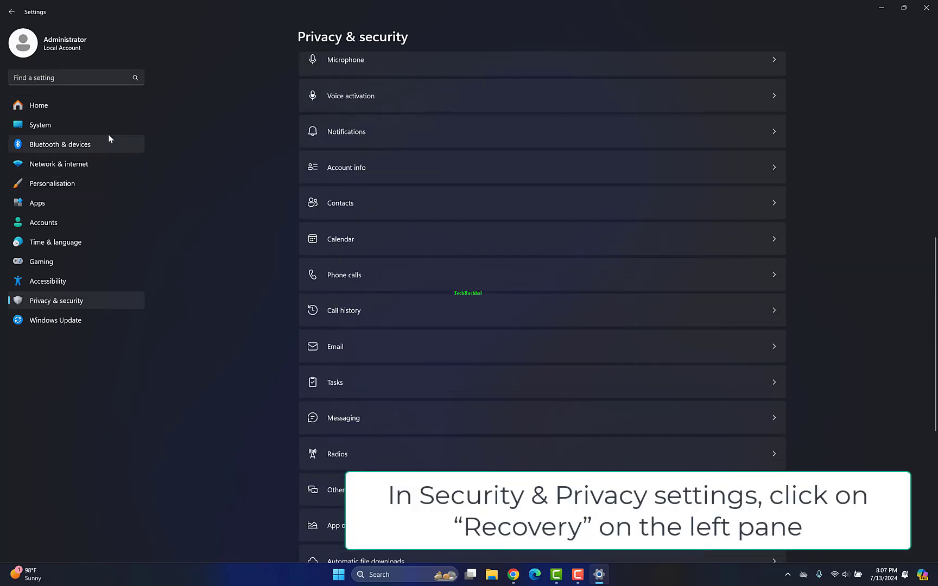
pyautogui.click(40, 125)
pyautogui.scroll(-5, 450, 364)
pyautogui.click(440, 311)
pyautogui.click(762, 195)
pyautogui.click(447, 232)
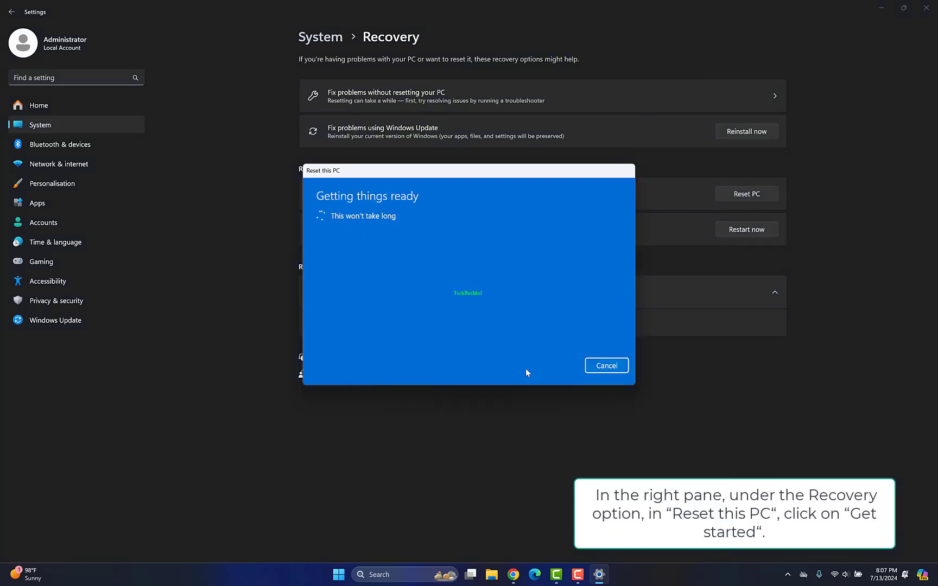